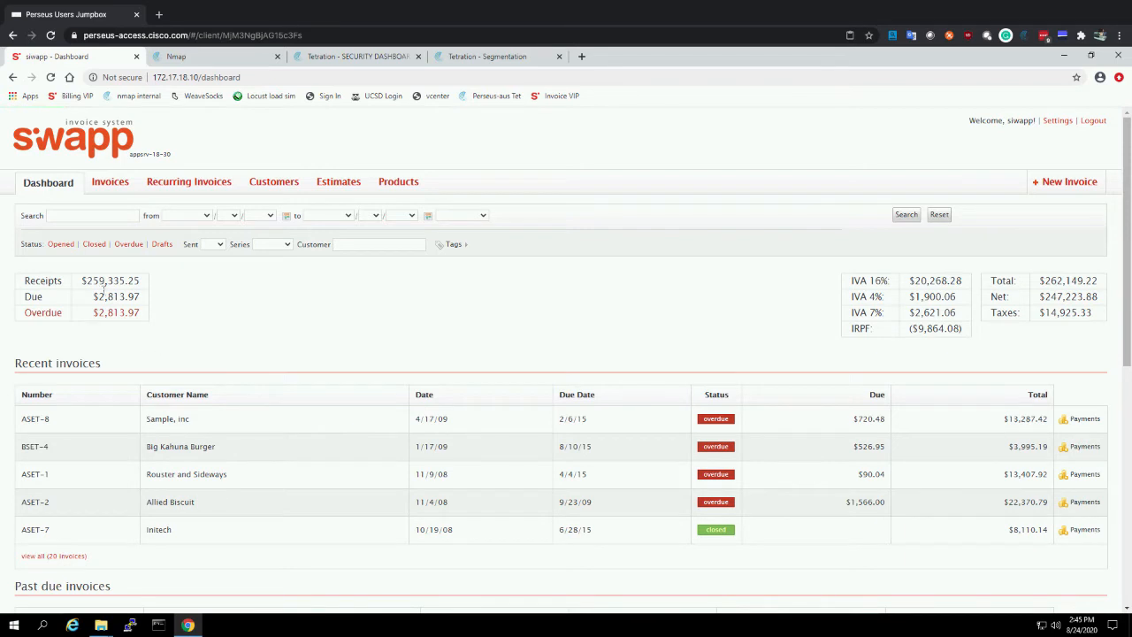
Look through the invoices, the customer list and The Krusty Krab's record in the invoice system, and return to its dashboard
left_click(107, 184)
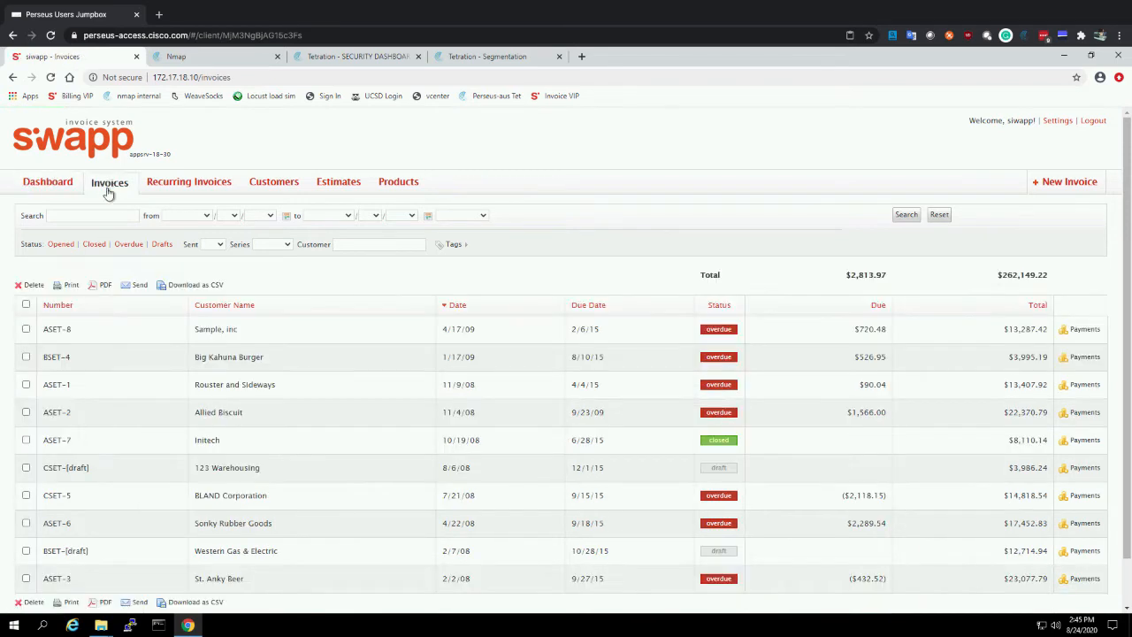
left_click(258, 183)
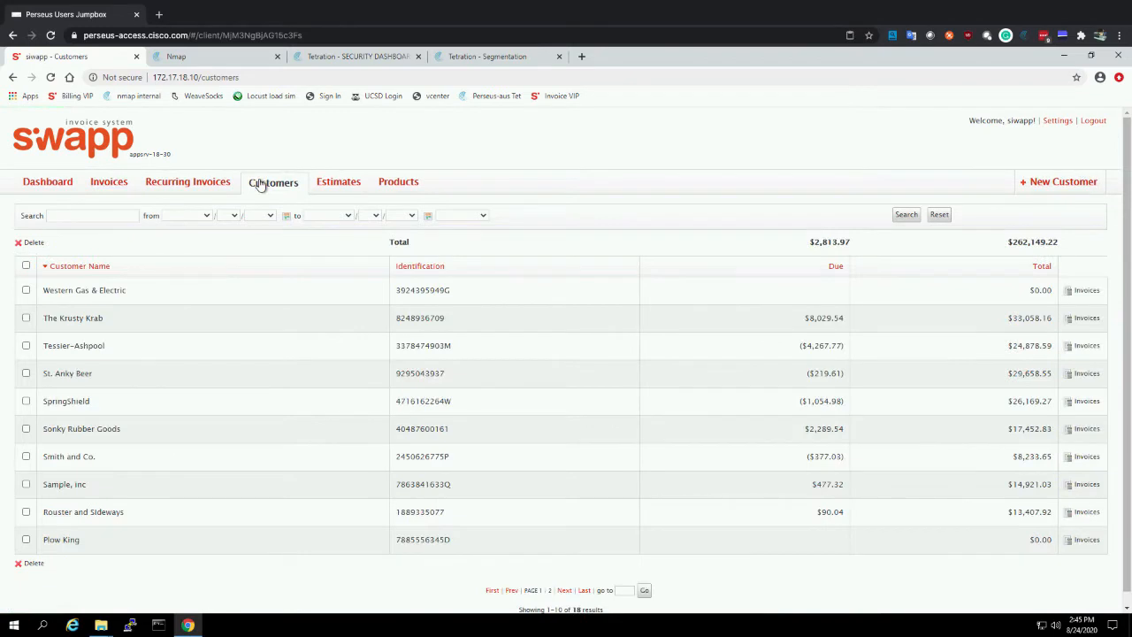
left_click(78, 319)
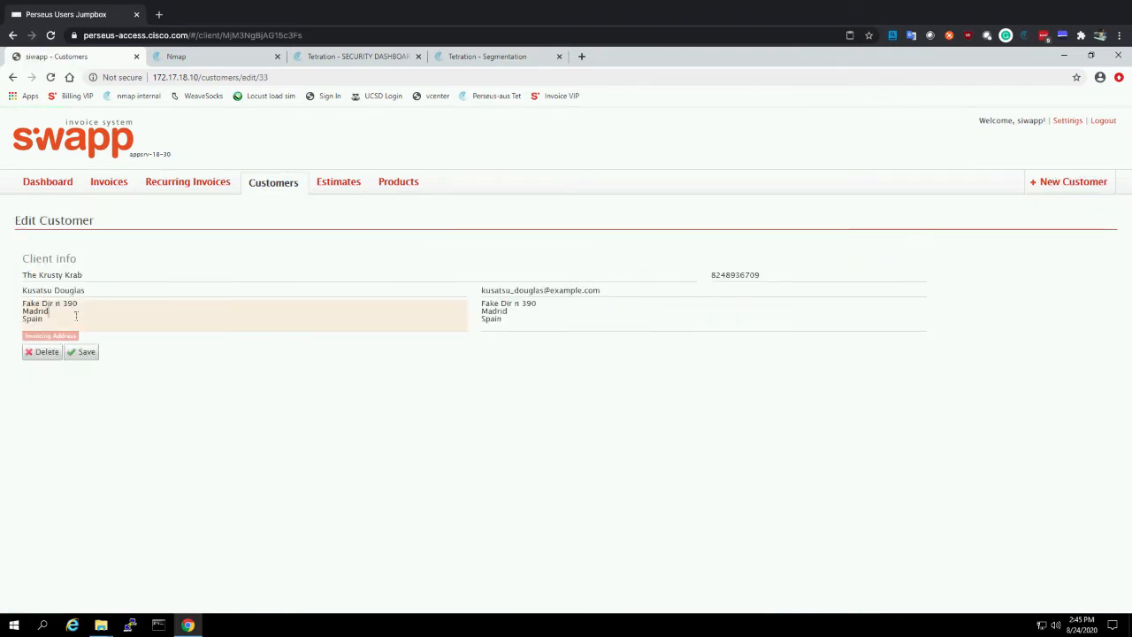
left_click(55, 187)
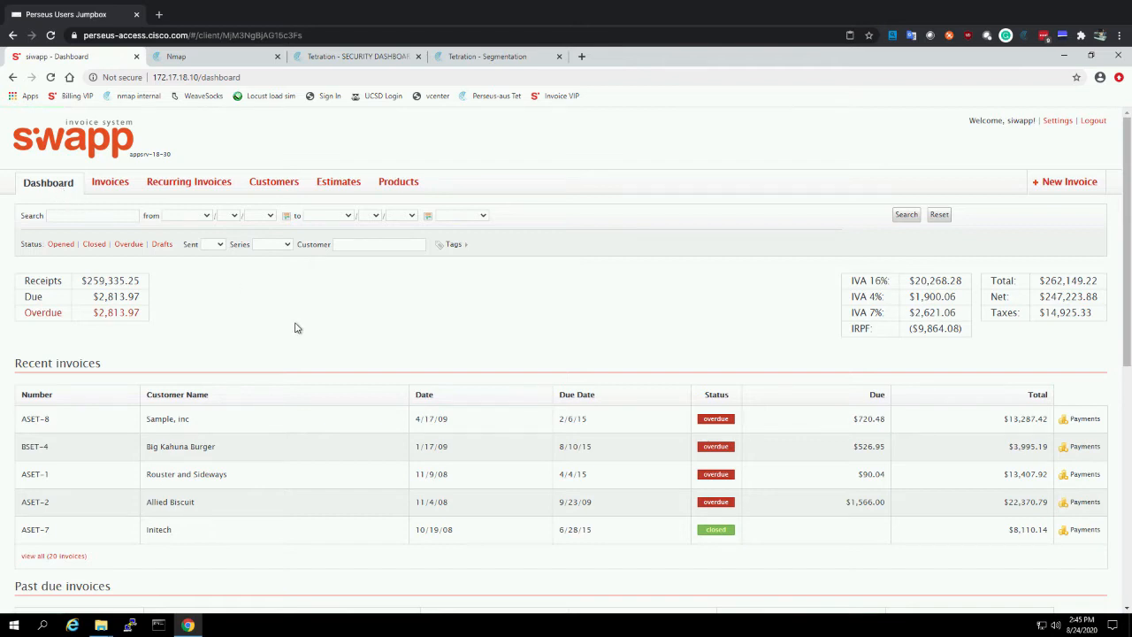
Run an Nmap scan of the AUS:Billing scope on the Perseus cluster with the Quick scan plus profile
left_click(225, 62)
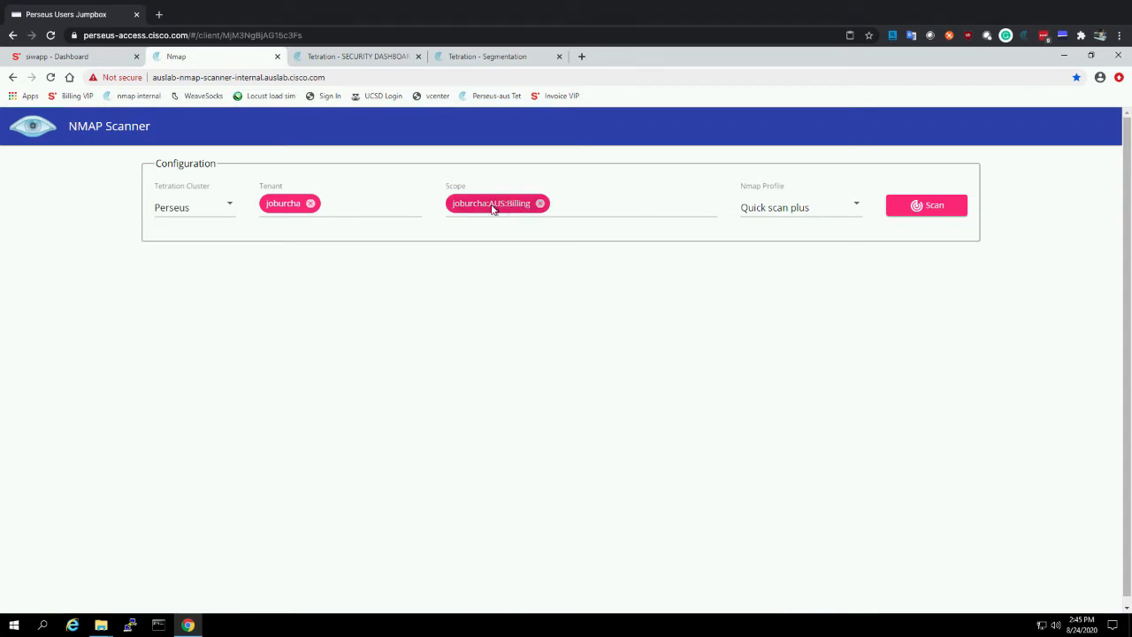
left_click(786, 213)
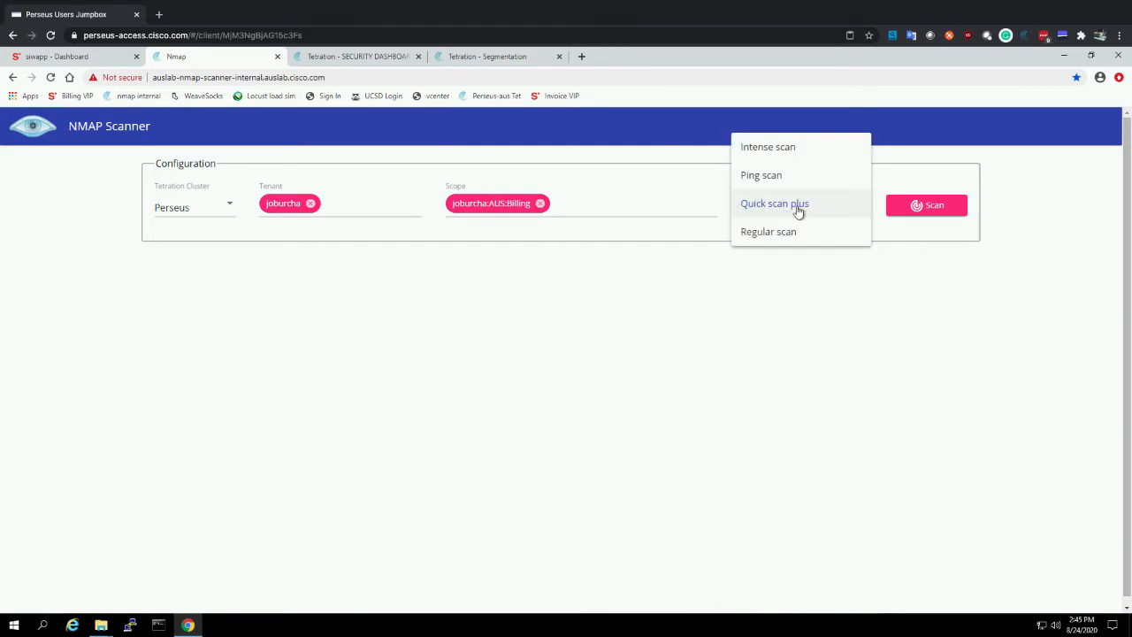
left_click(926, 234)
left_click(939, 206)
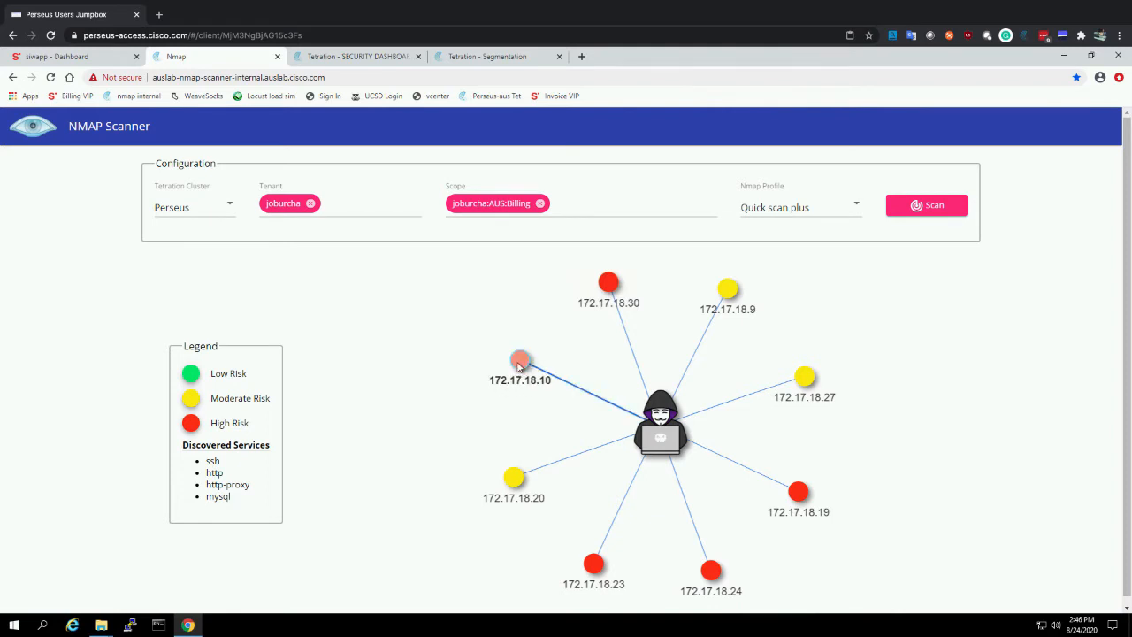
Inspect the scanned hosts 172.17.18.10 and 172.17.18.20, and view the Billing scope's security dashboard in Tetration
mouse_move(520, 365)
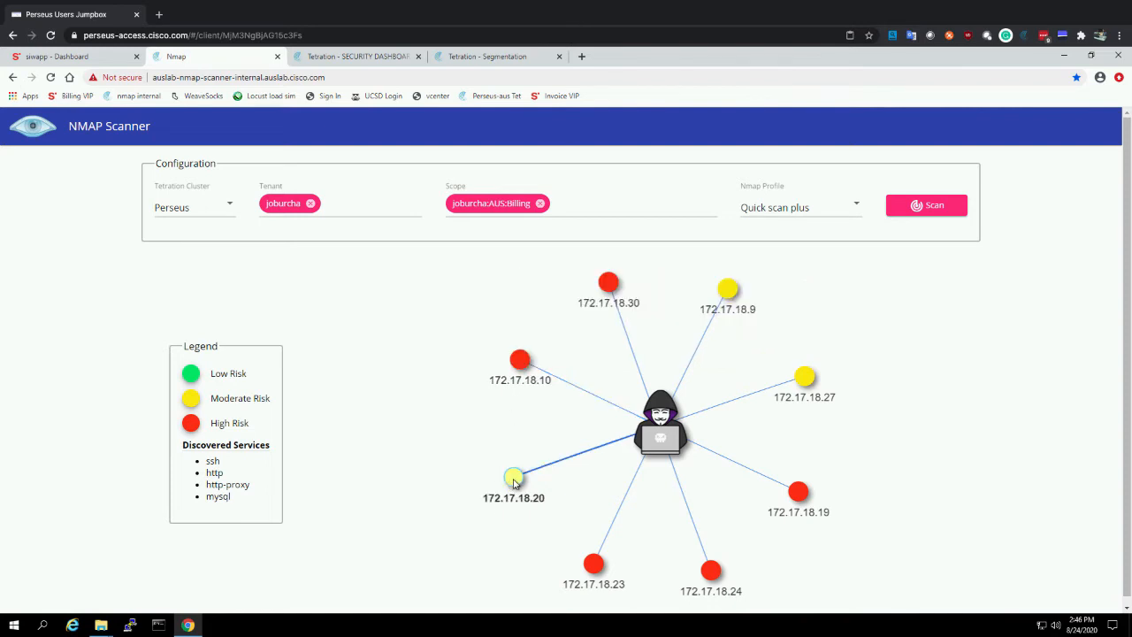
mouse_move(514, 481)
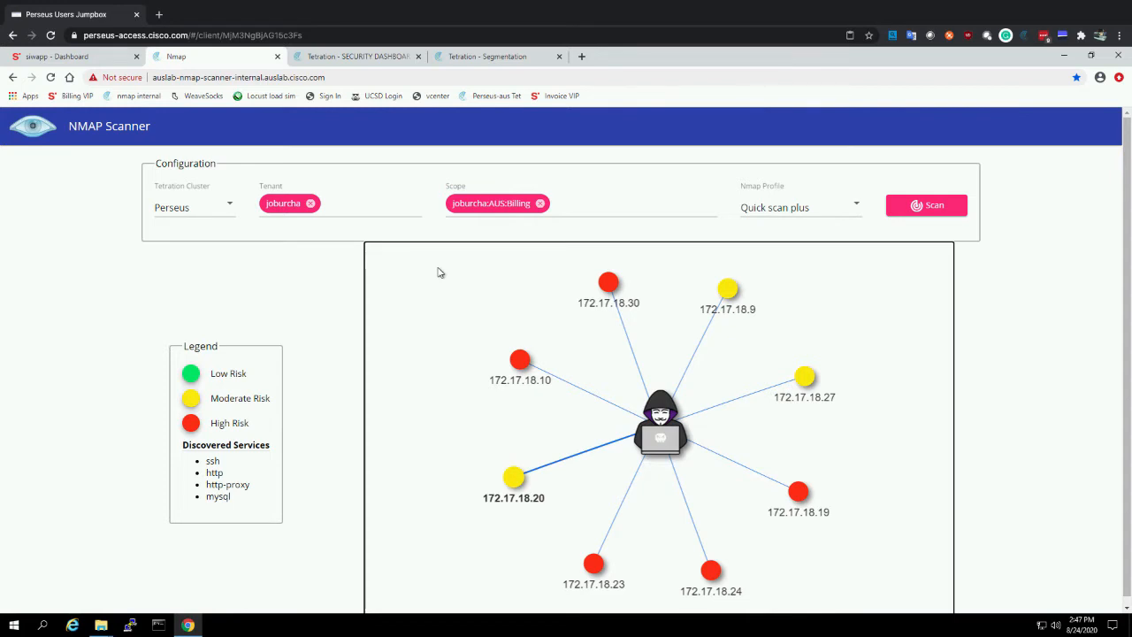
left_click(358, 56)
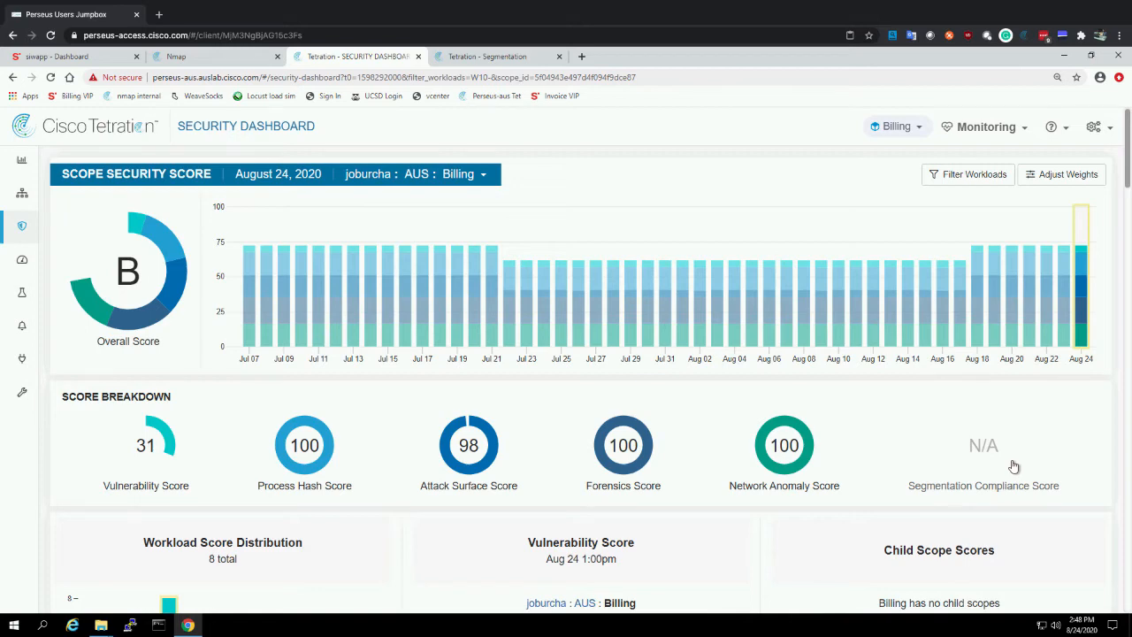
Create a segmentation application workspace named Billing for the Billing scope, and check its Catch All policy
left_click(500, 59)
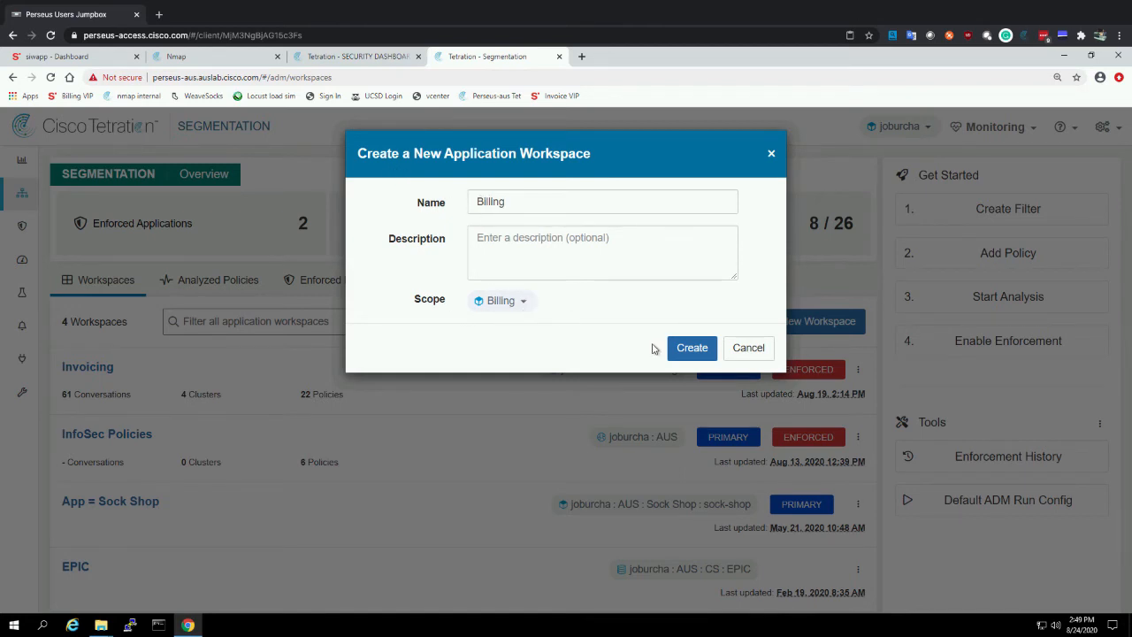
left_click(691, 348)
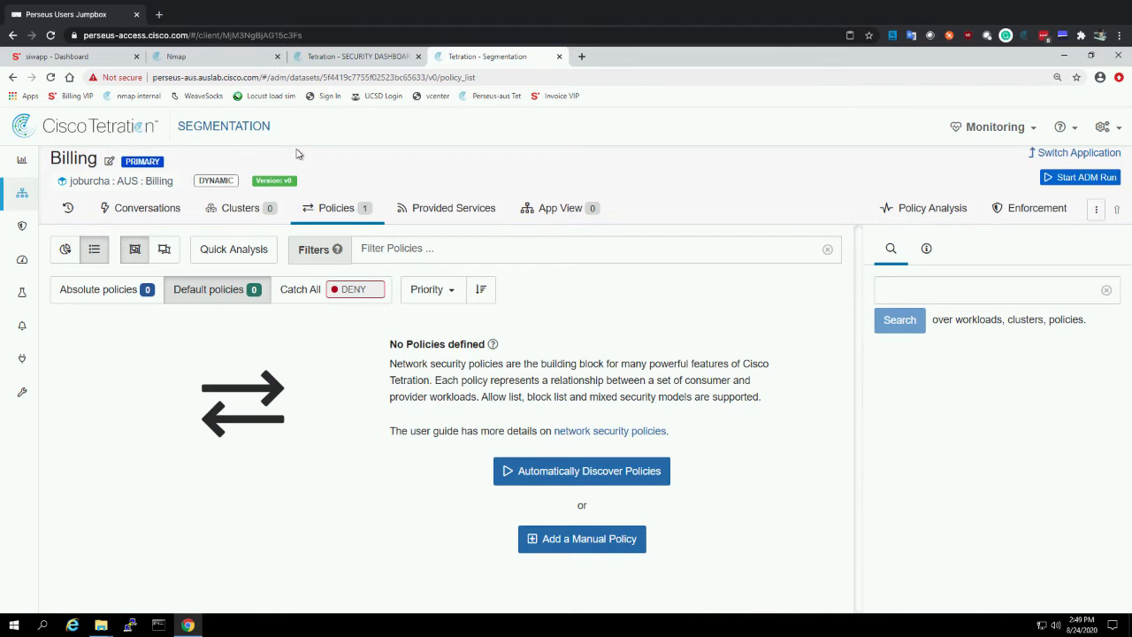
left_click(314, 292)
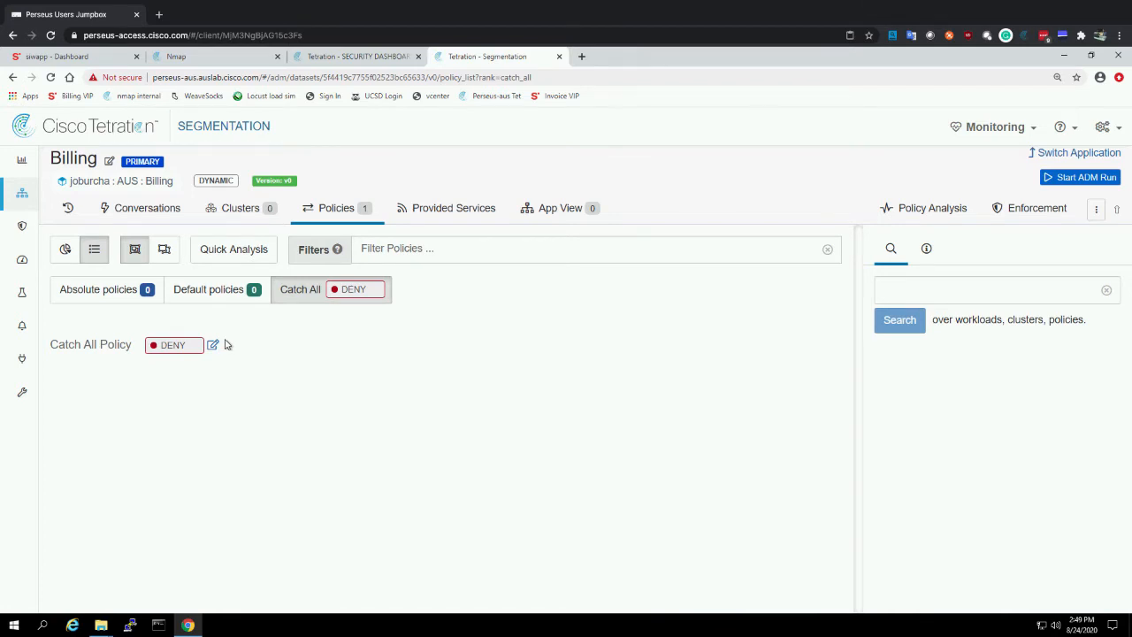
left_click(222, 291)
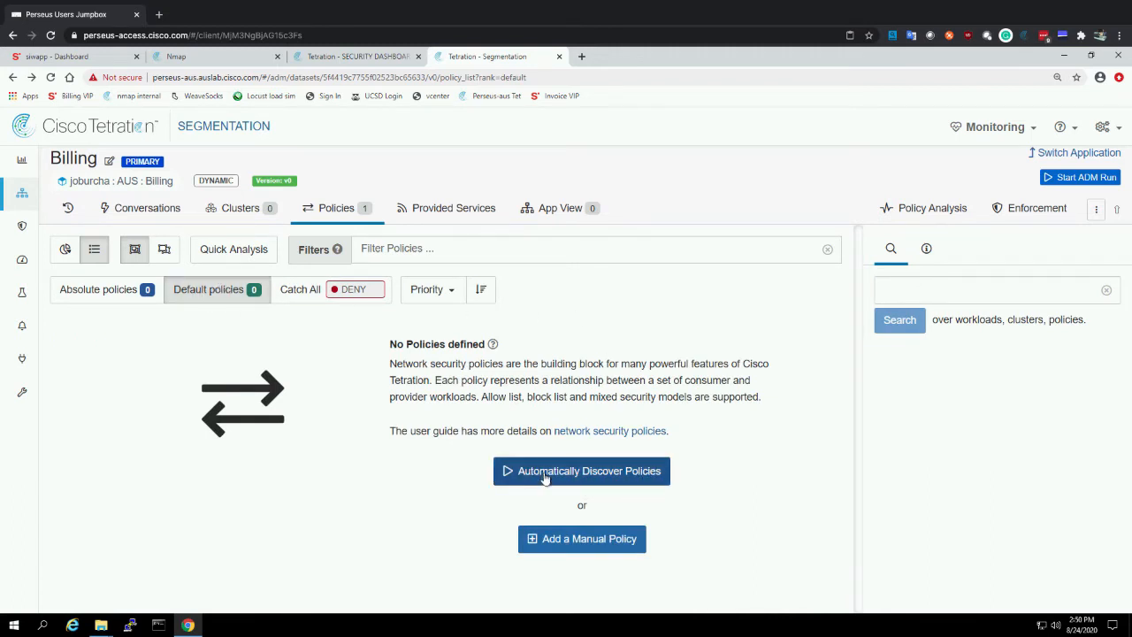
Start automatic policy discovery for the Billing workspace and set its time range to Aug 19 10:00pm - Aug 22 6:00am
left_click(648, 479)
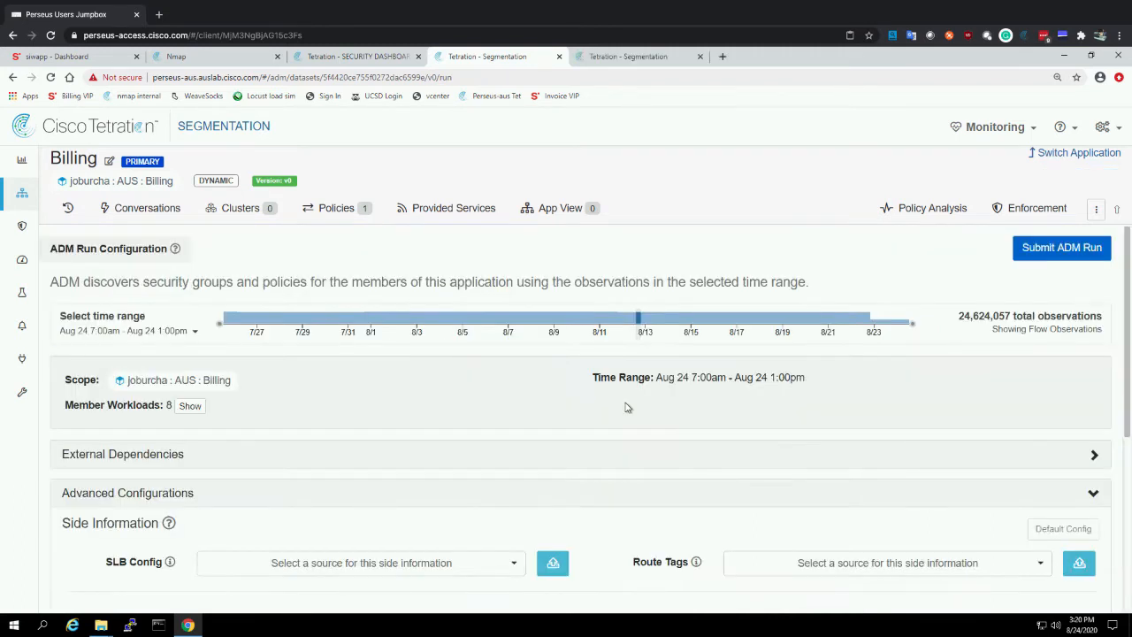
left_click_drag(777, 318, 833, 327)
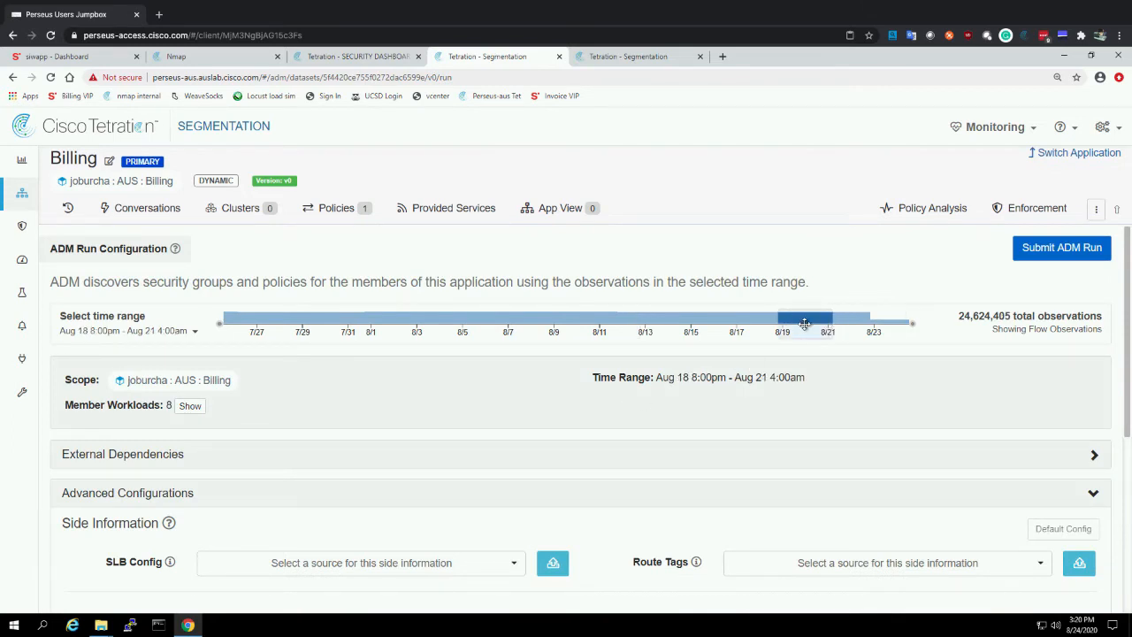
left_click_drag(804, 323, 828, 321)
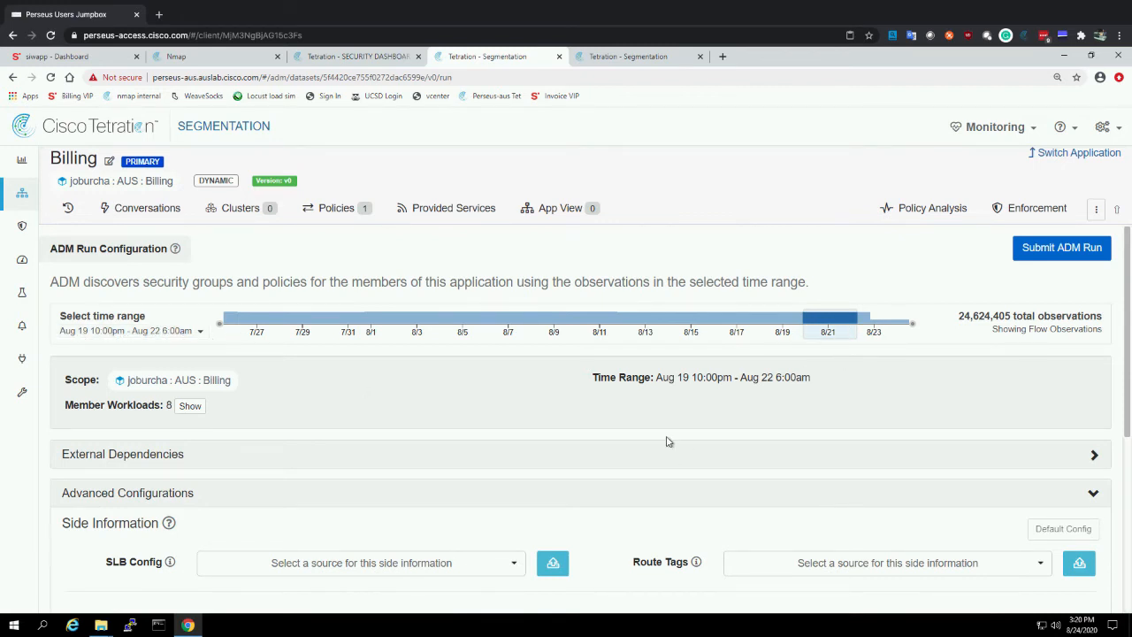
Set Cluster Granularity to Very Fine in the advanced configurations and submit the ADM run
scroll(668, 441, "down", 1)
scroll(670, 442, "down", 1)
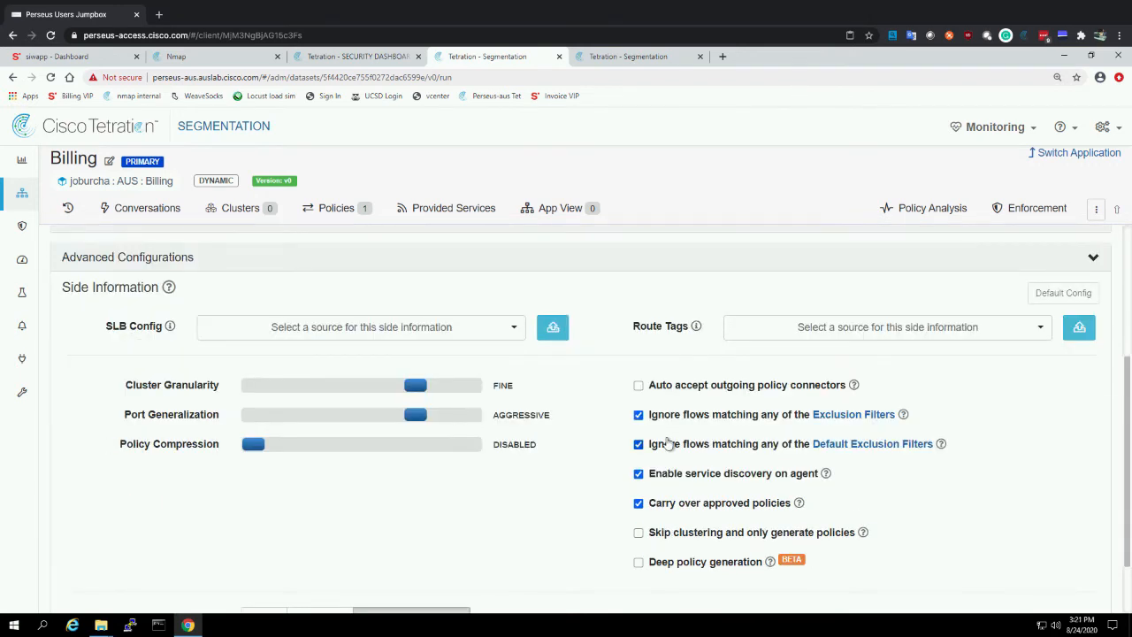
left_click(452, 386)
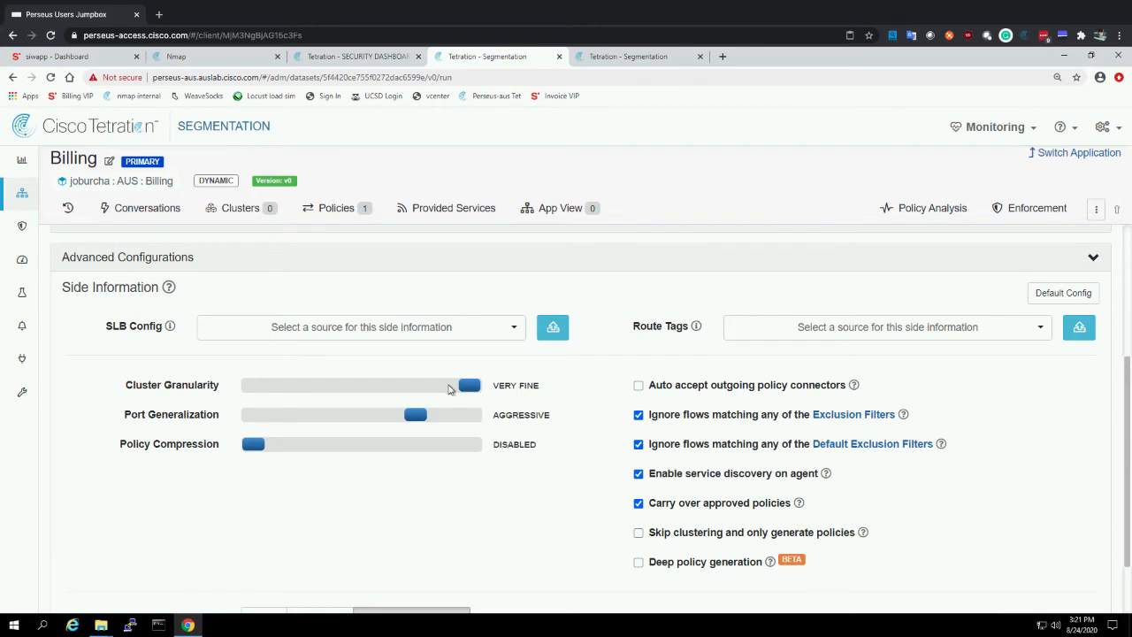
scroll(543, 430, "down", 1)
left_click(1029, 591)
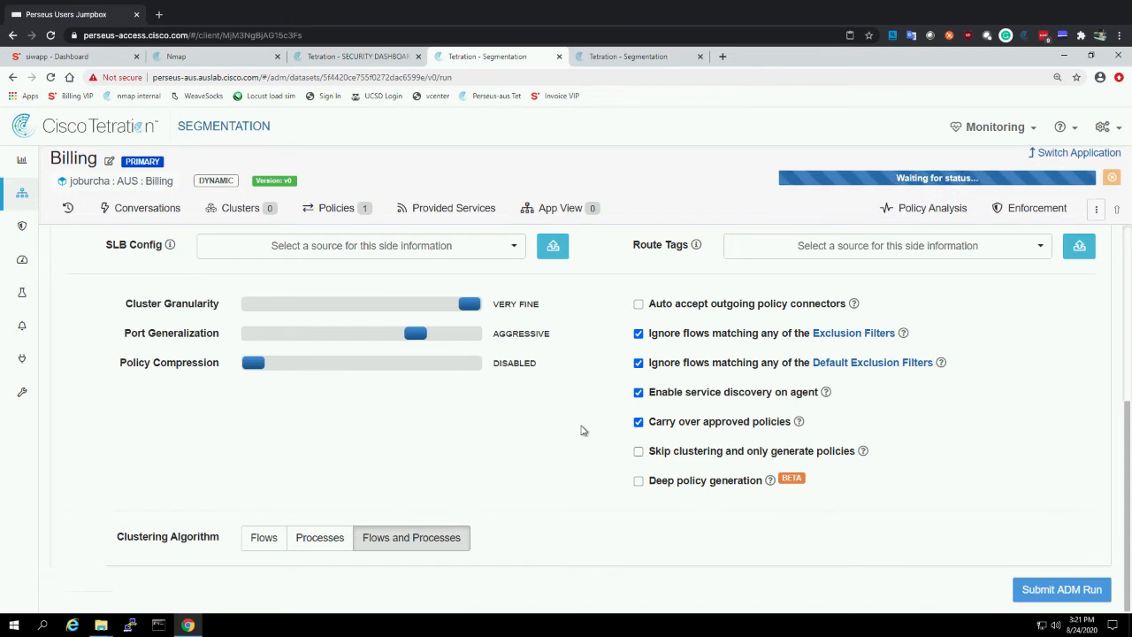
Review the submitted run's time range, member workloads and Clustering Algorithm setting
scroll(581, 431, "up", 4)
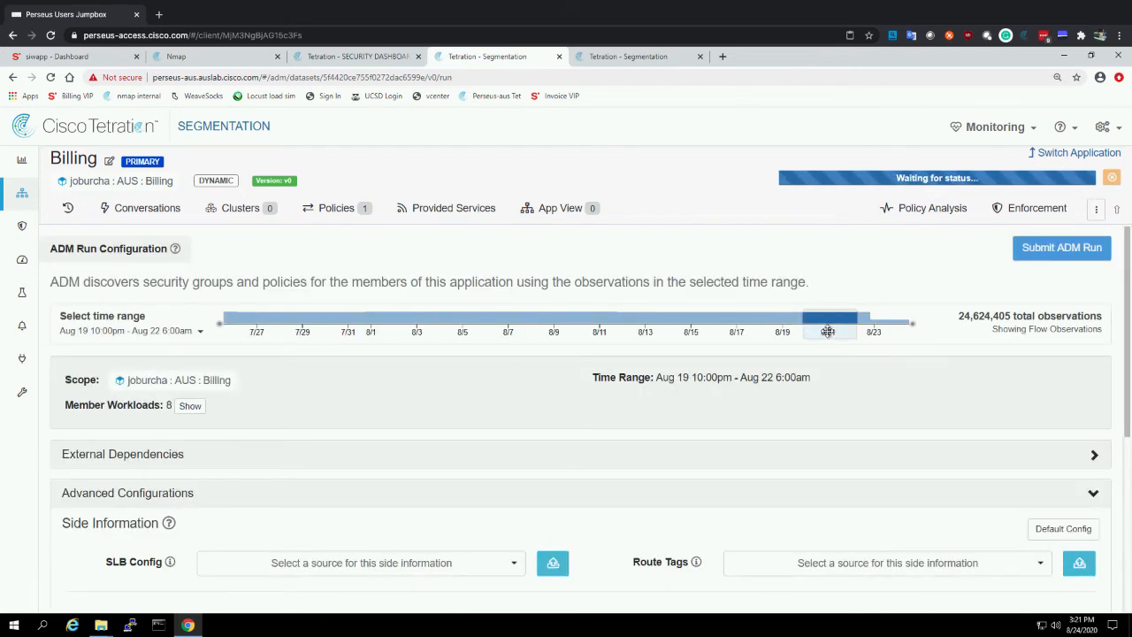
left_click(190, 406)
scroll(257, 456, "down", 2)
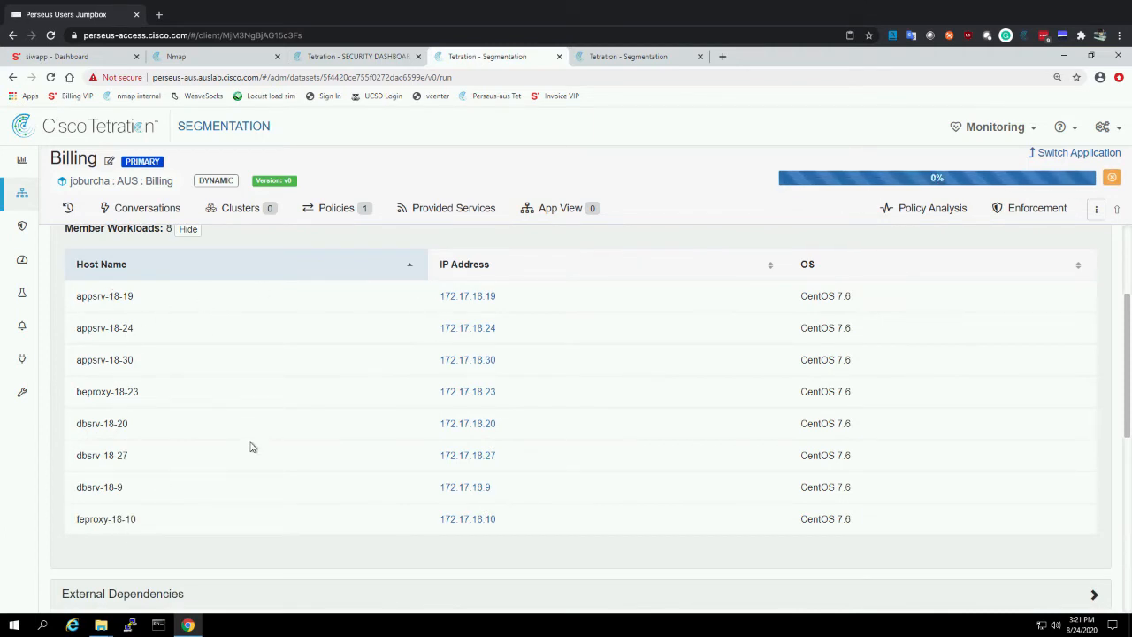
left_click(188, 232)
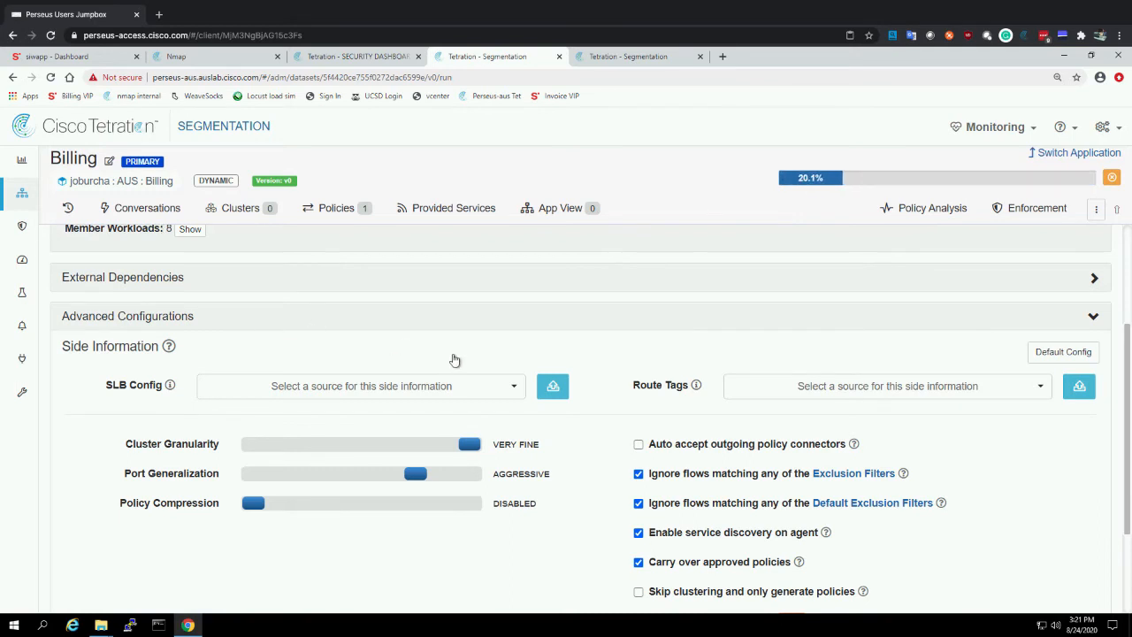
scroll(455, 359, "down", 2)
left_click_drag(118, 536, 218, 537)
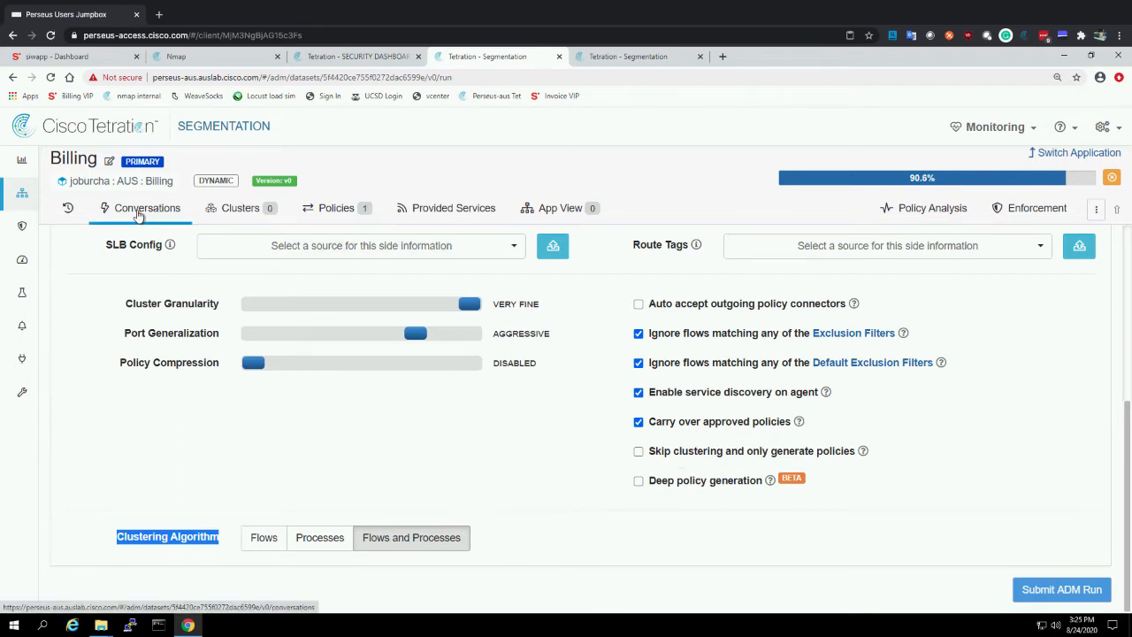
Open the finished ADM results and examine the ALLOW rules in the policy comparison of v0 and v1
left_click(348, 208)
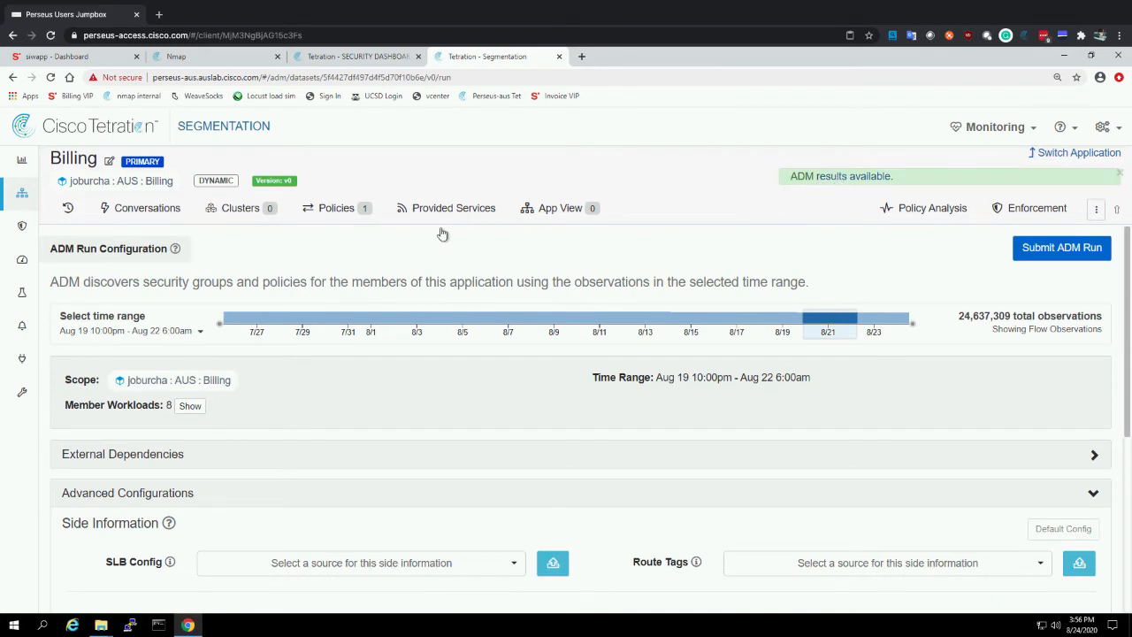
left_click(849, 176)
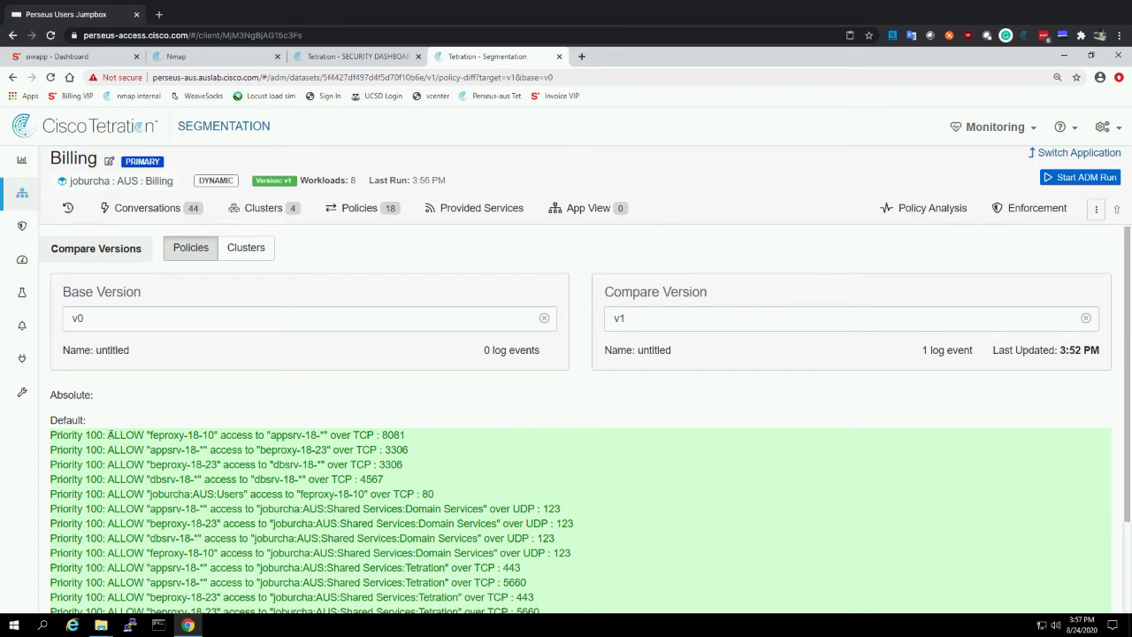
left_click_drag(107, 435, 184, 435)
left_click_drag(275, 434, 303, 434)
left_click_drag(382, 435, 405, 434)
Compare the clusters between the two versions and inspect the workloads in appsrv-18-* and dbsrv-18-*
left_click(249, 248)
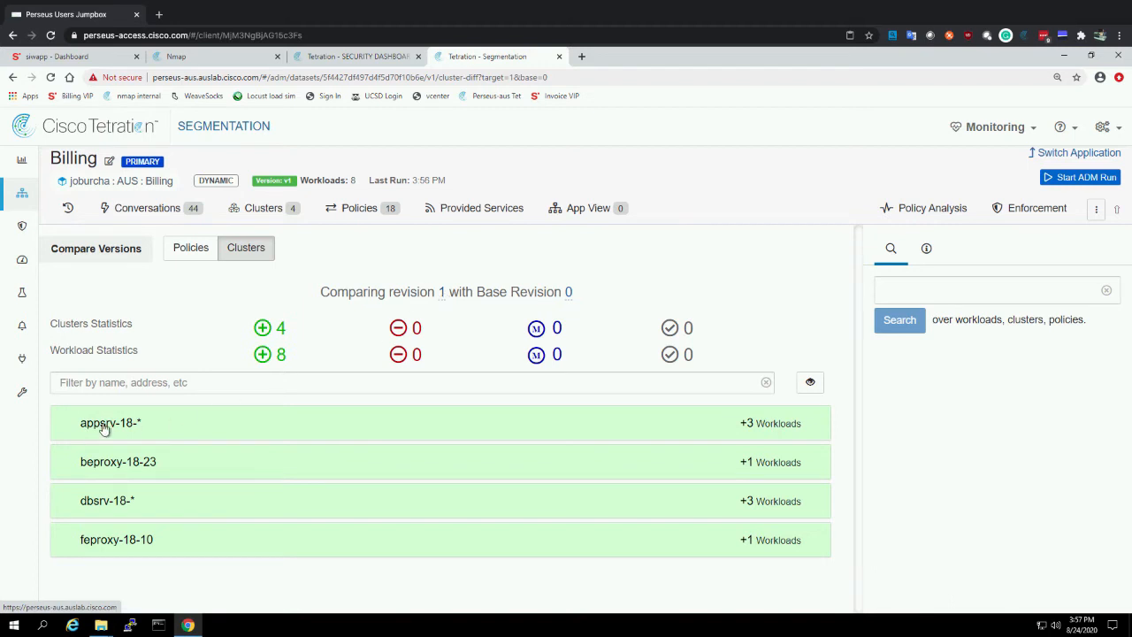
left_click(186, 428)
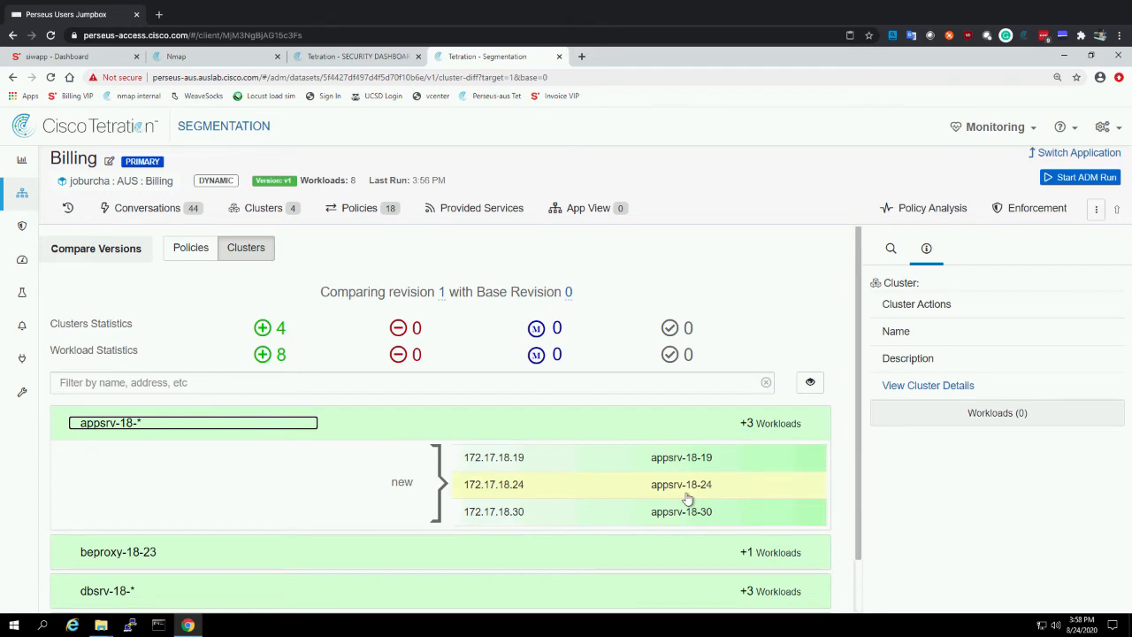
left_click(271, 424)
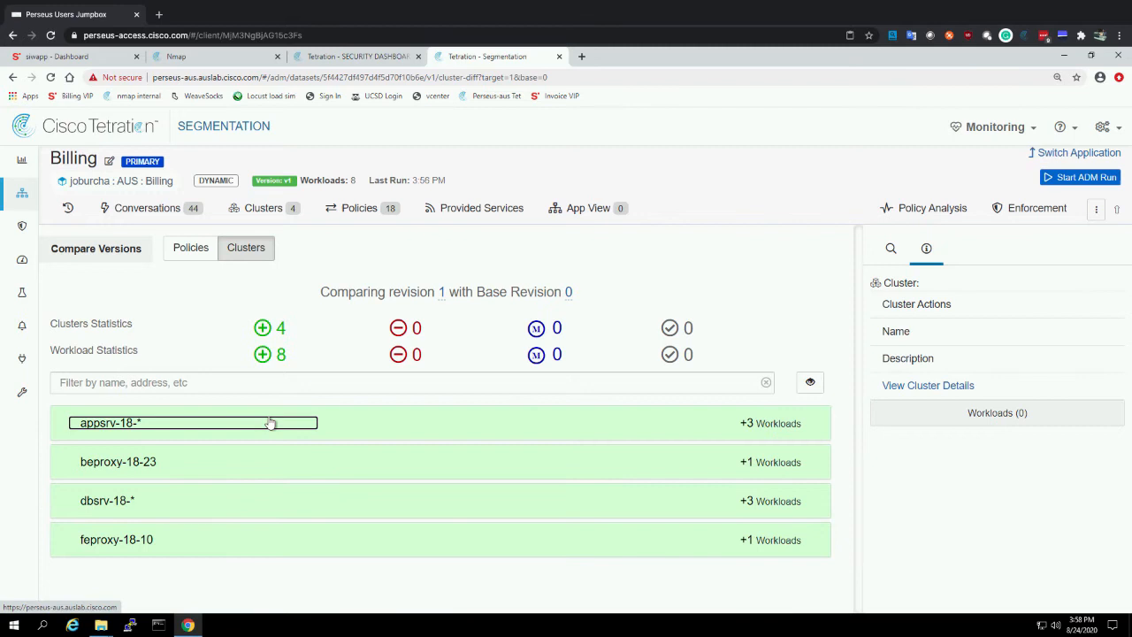
left_click(129, 499)
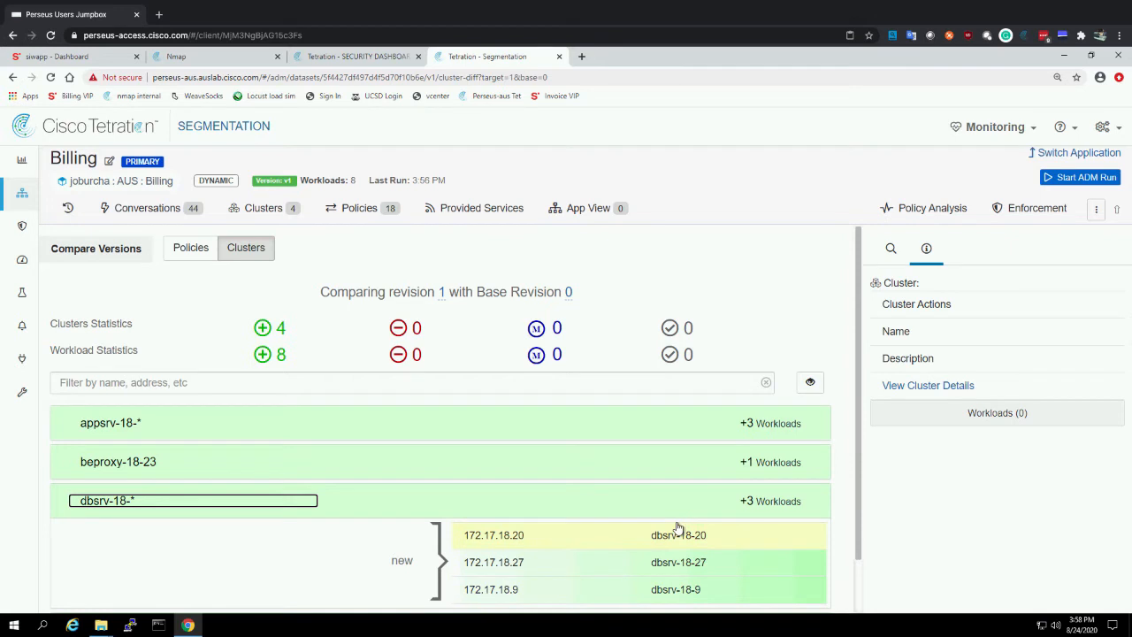
left_click(613, 504)
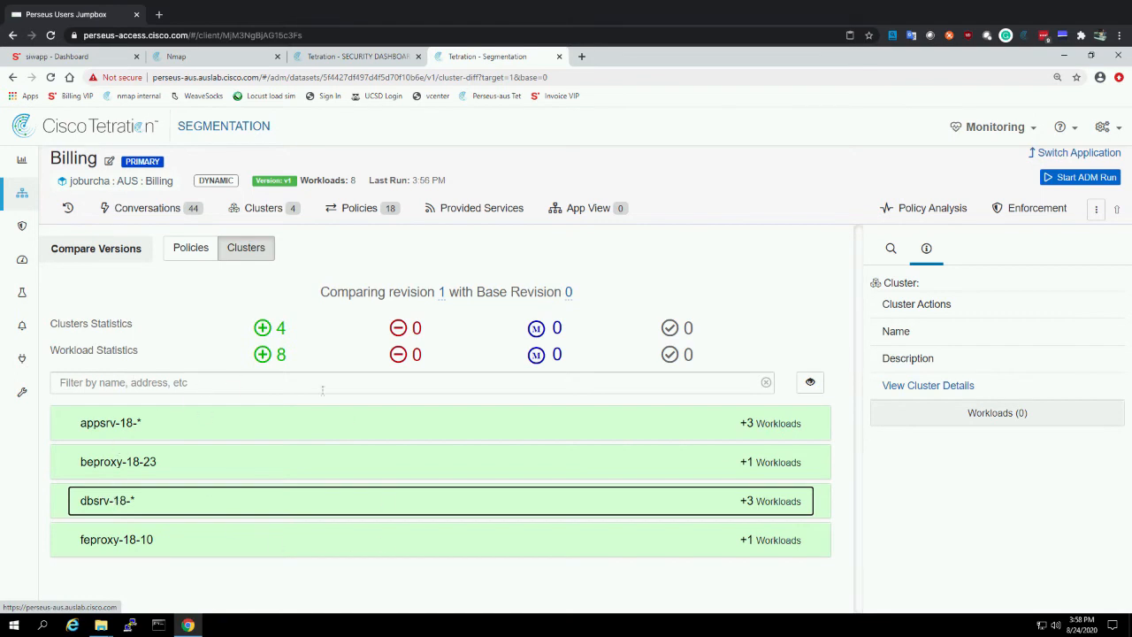
Check the default policies and the Policy Compression setting for a new ADM run, and return to the policy list without submitting
left_click(354, 211)
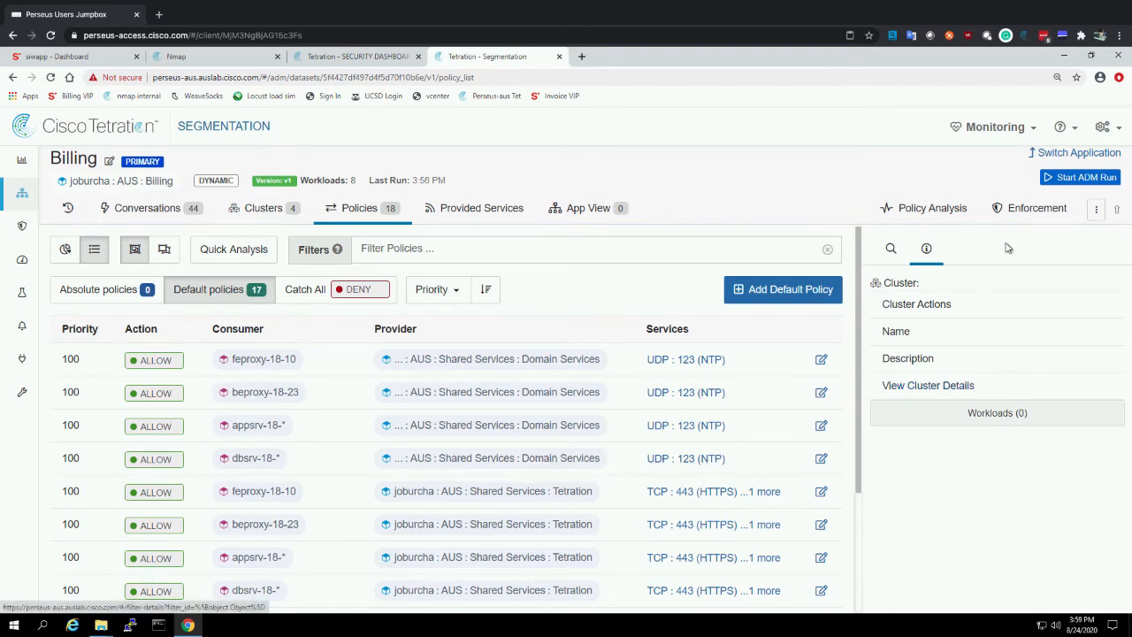
left_click(1088, 177)
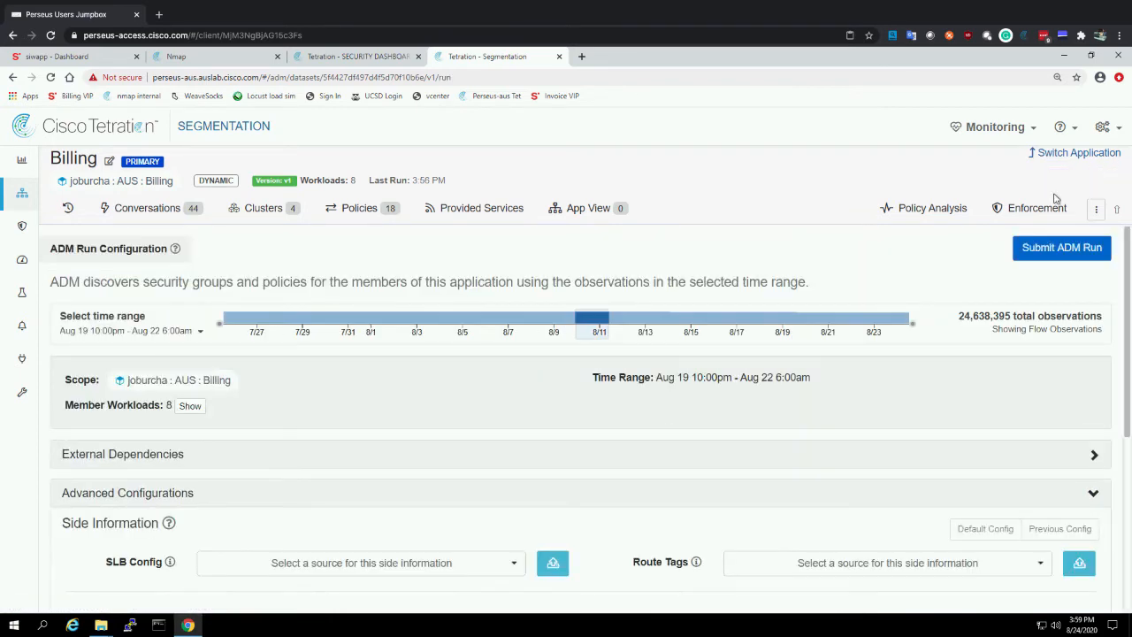
scroll(521, 426, "down", 5)
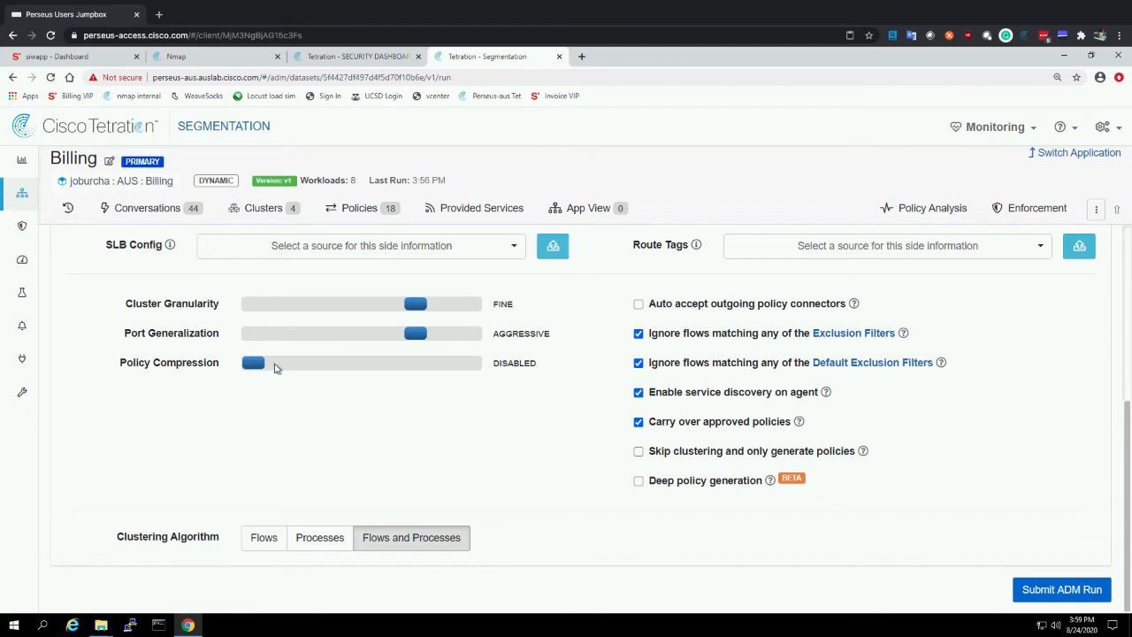
left_click_drag(265, 364, 307, 364)
left_click_drag(507, 362, 561, 363)
left_click_drag(320, 363, 266, 372)
left_click(351, 212)
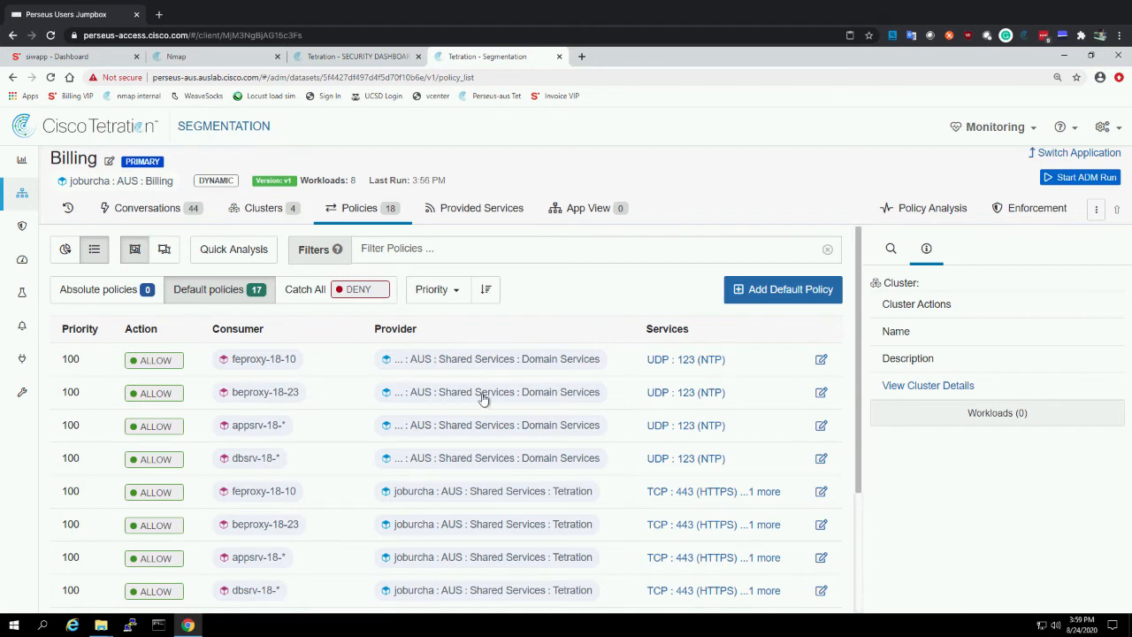
Inspect the appsrv-18-* cluster's workloads and the service ports in its ALLOW policy to Shared Services:Tetration
scroll(561, 394, "down", 1)
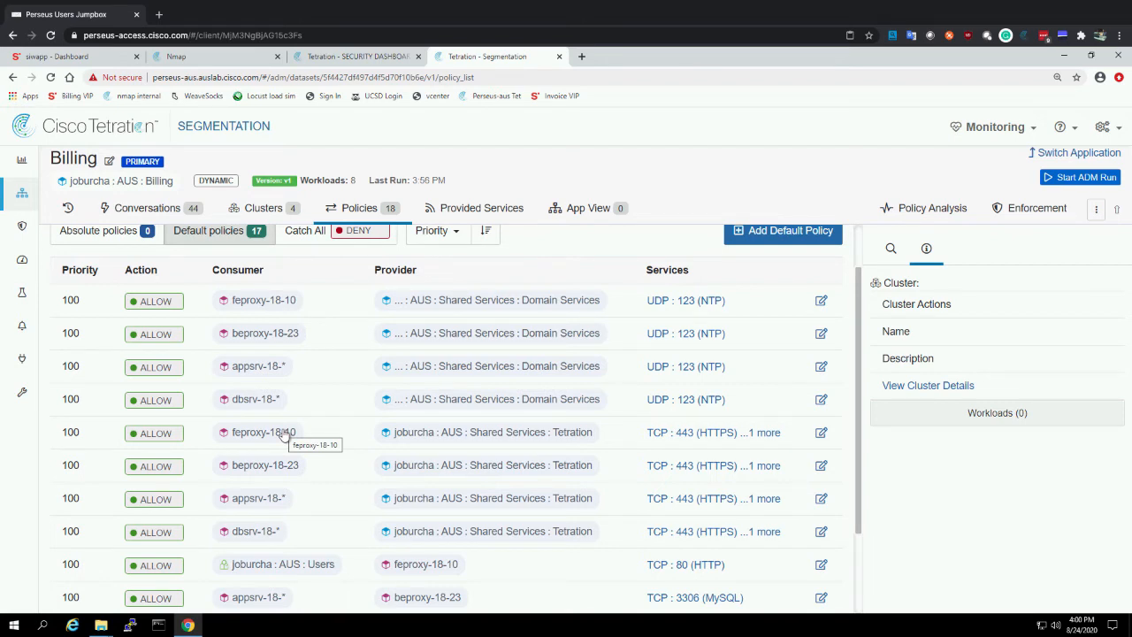
left_click(259, 500)
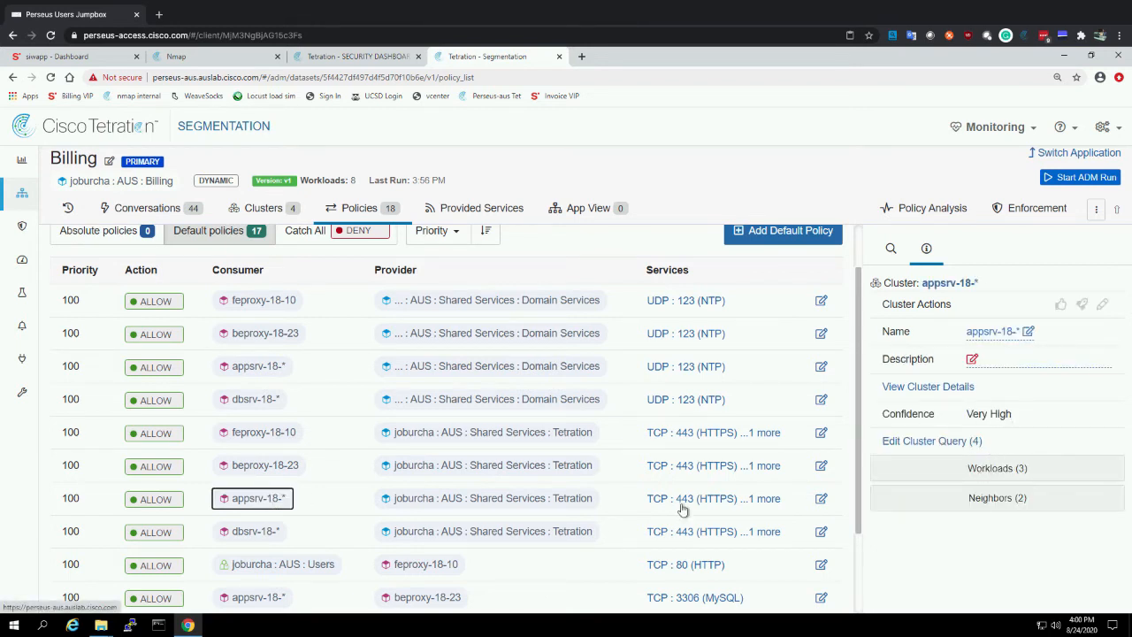
left_click(997, 469)
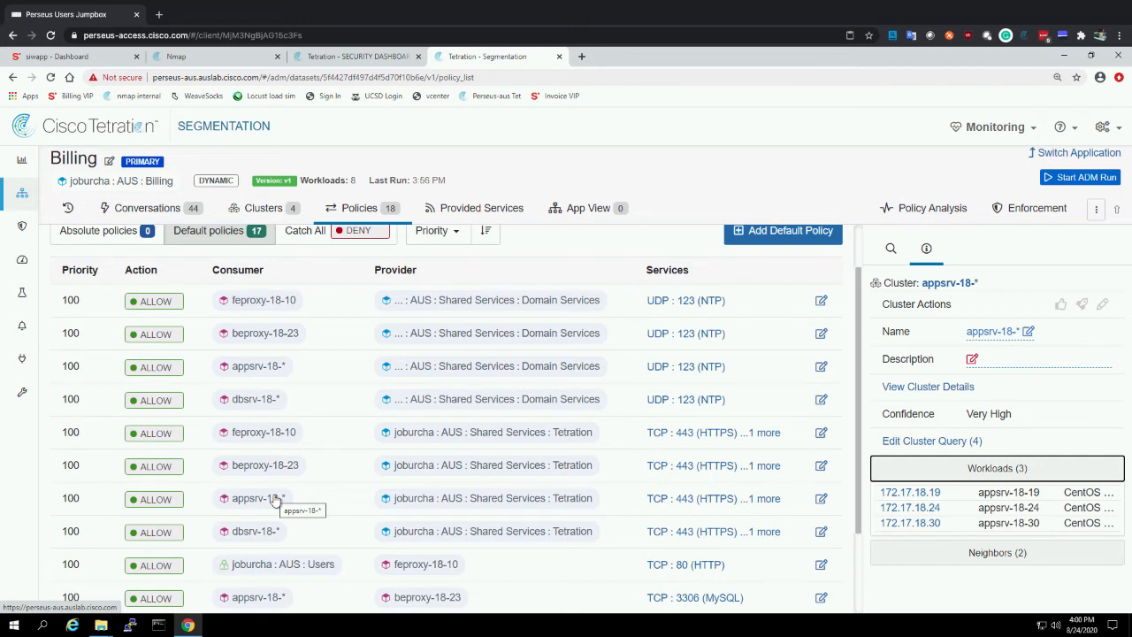
left_click(694, 501)
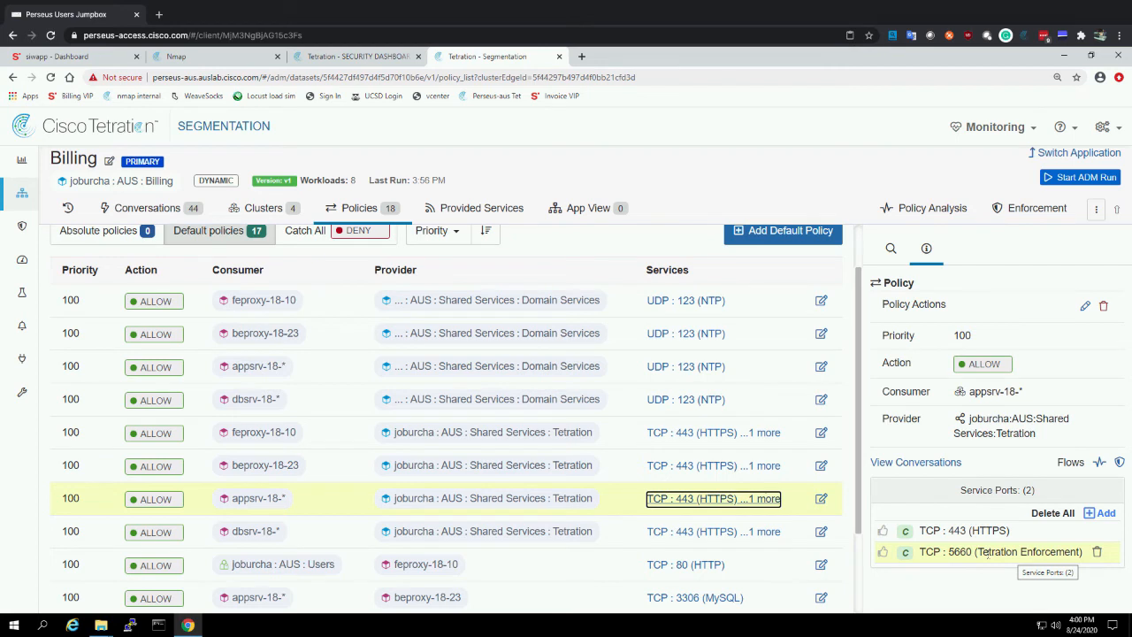
mouse_move(906, 534)
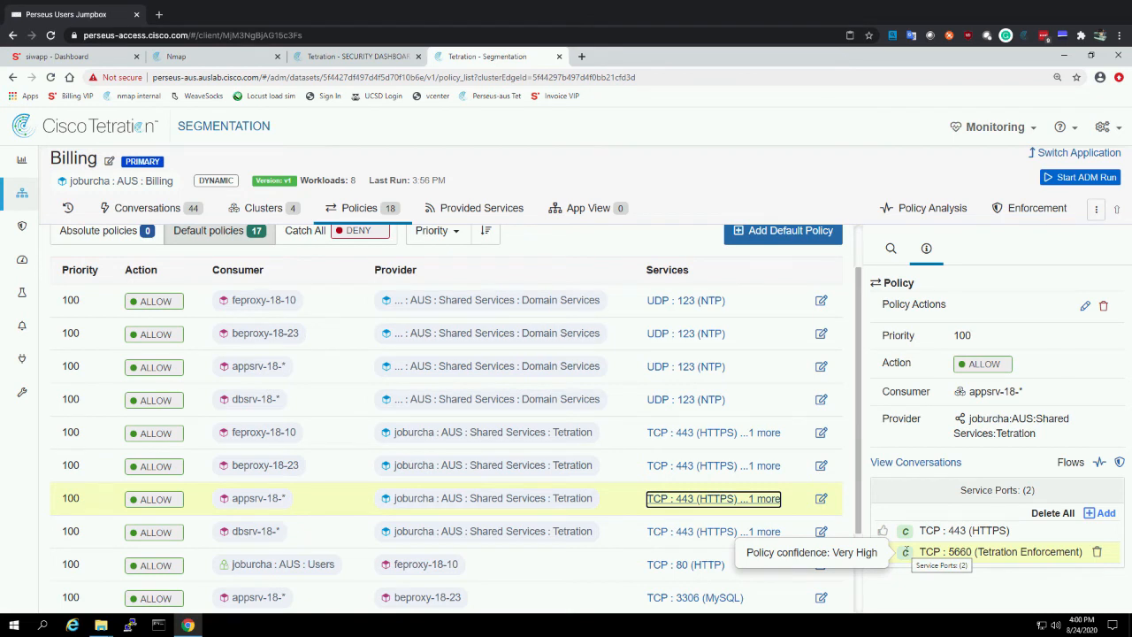
View the conversations behind the policy from appsrv-18-* to Shared Services:Tetration, including their addresses, ports and flow links
left_click(914, 463)
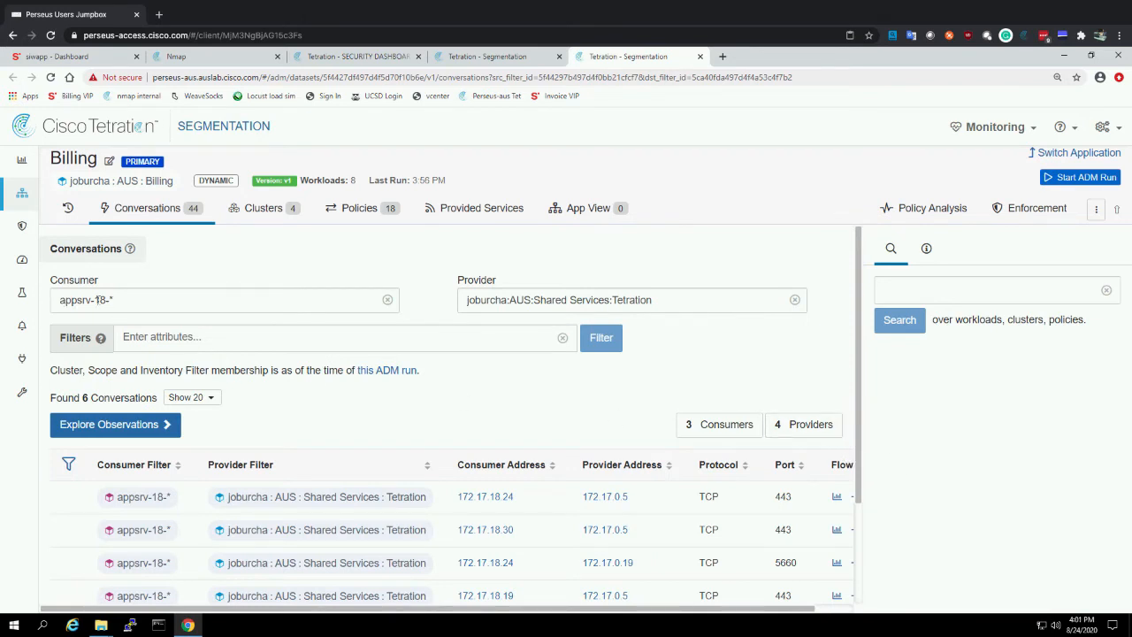
left_click_drag(106, 300, 59, 300)
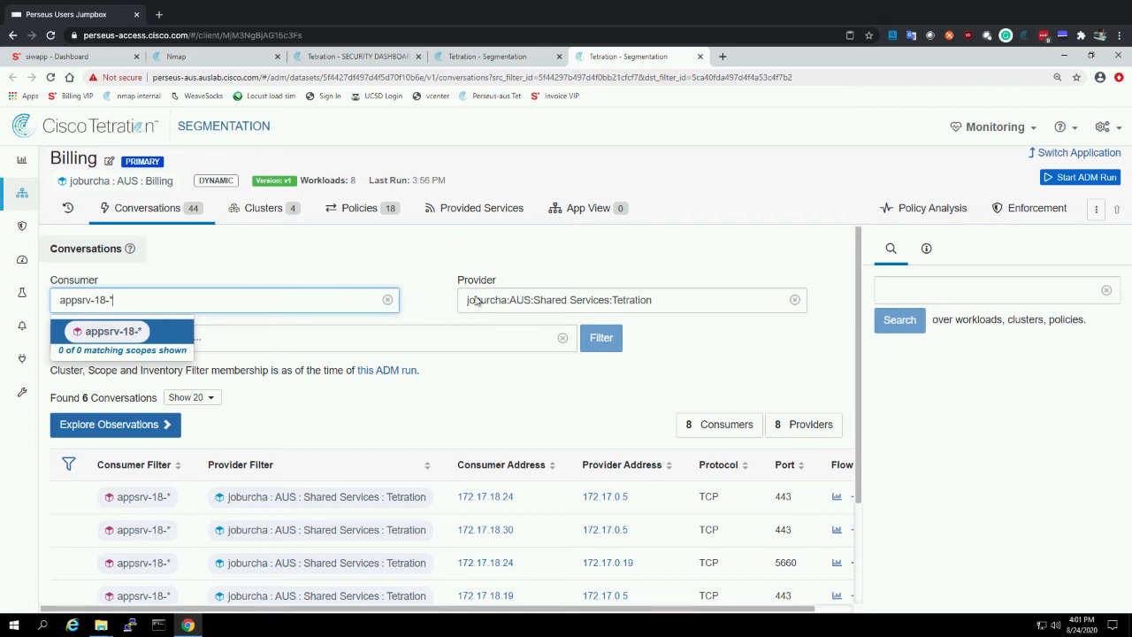
left_click_drag(653, 300, 617, 300)
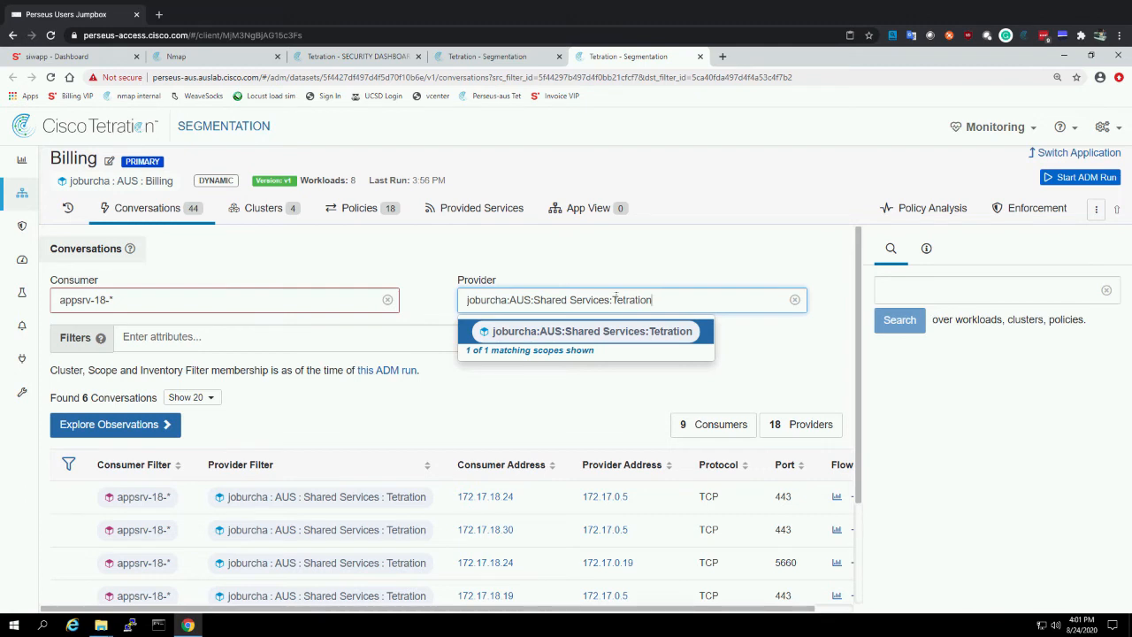
left_click(583, 412)
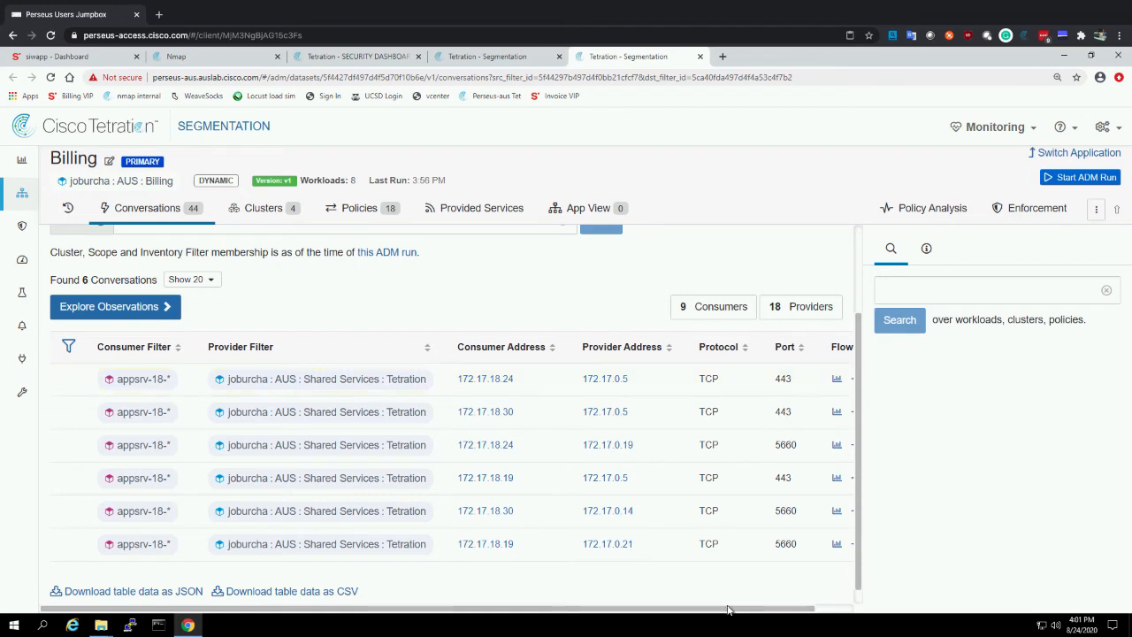
left_click_drag(793, 608, 830, 607)
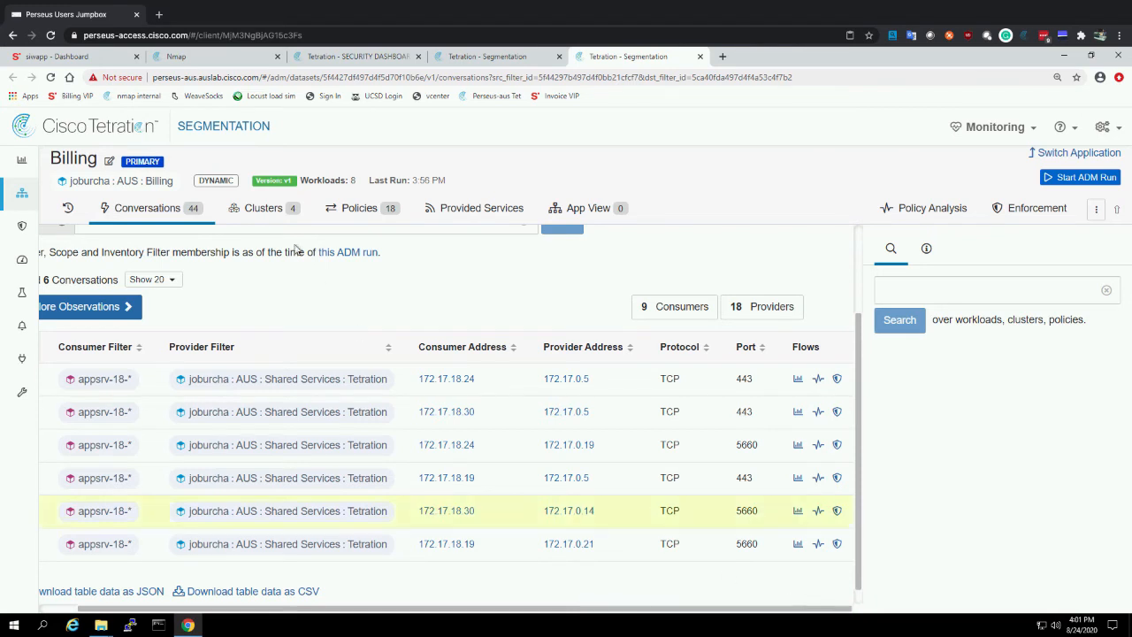
Open the cluster list and save "Policy Discovery and Enforcement Demo" as the Billing workspace's description
left_click(268, 210)
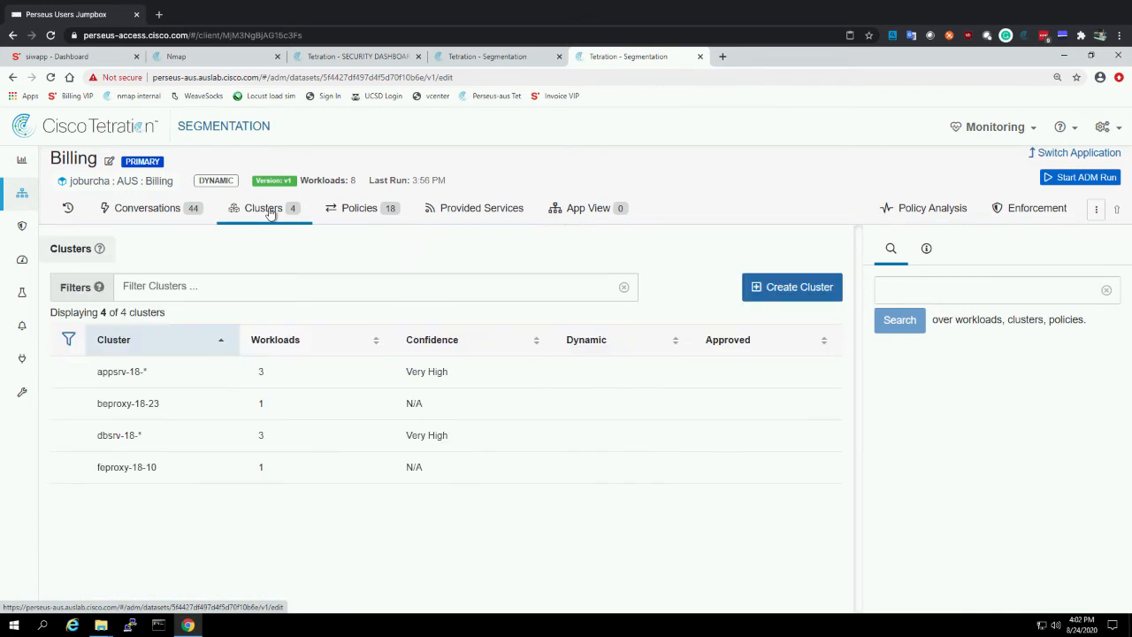
left_click(109, 161)
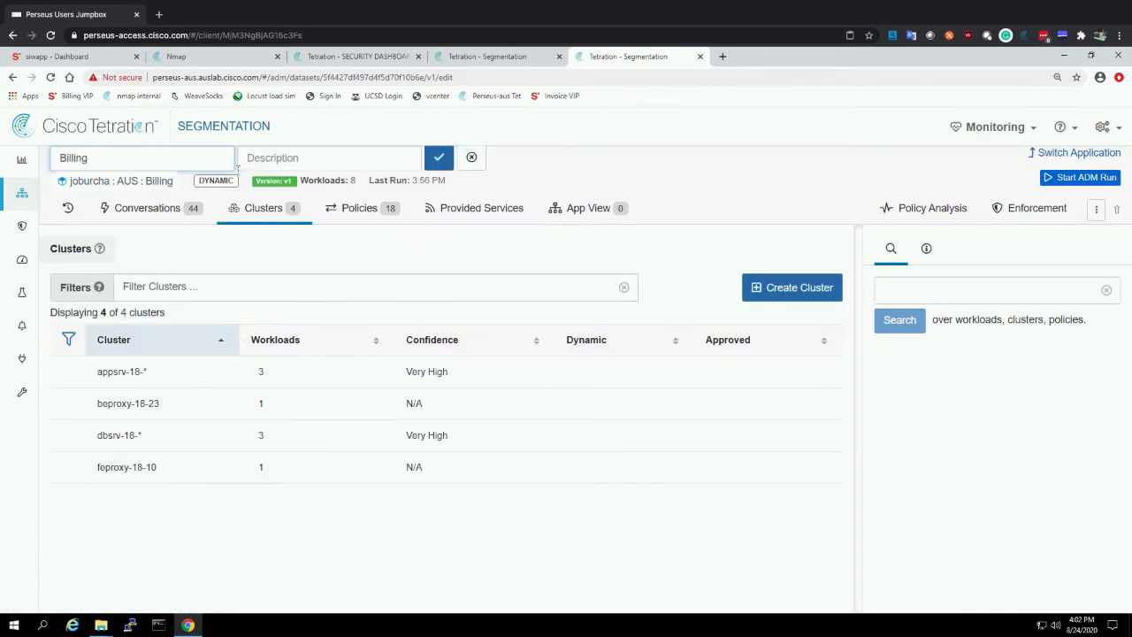
left_click(270, 160)
type("v")
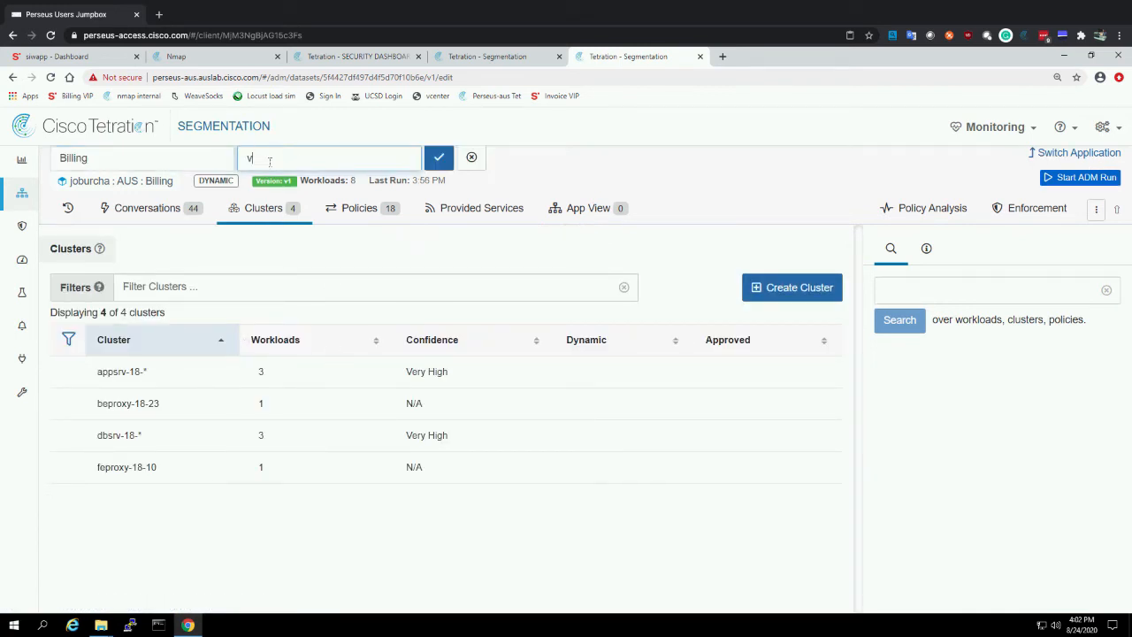
key("BackSpace")
type("Policy Discovery and Enforcement Demo")
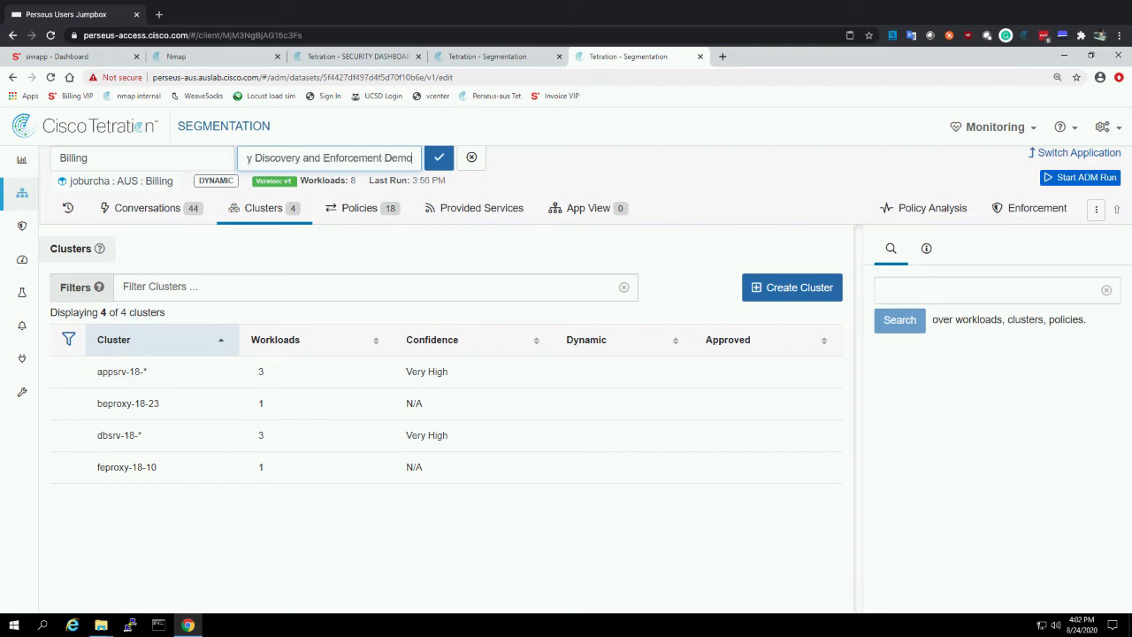
left_click(440, 157)
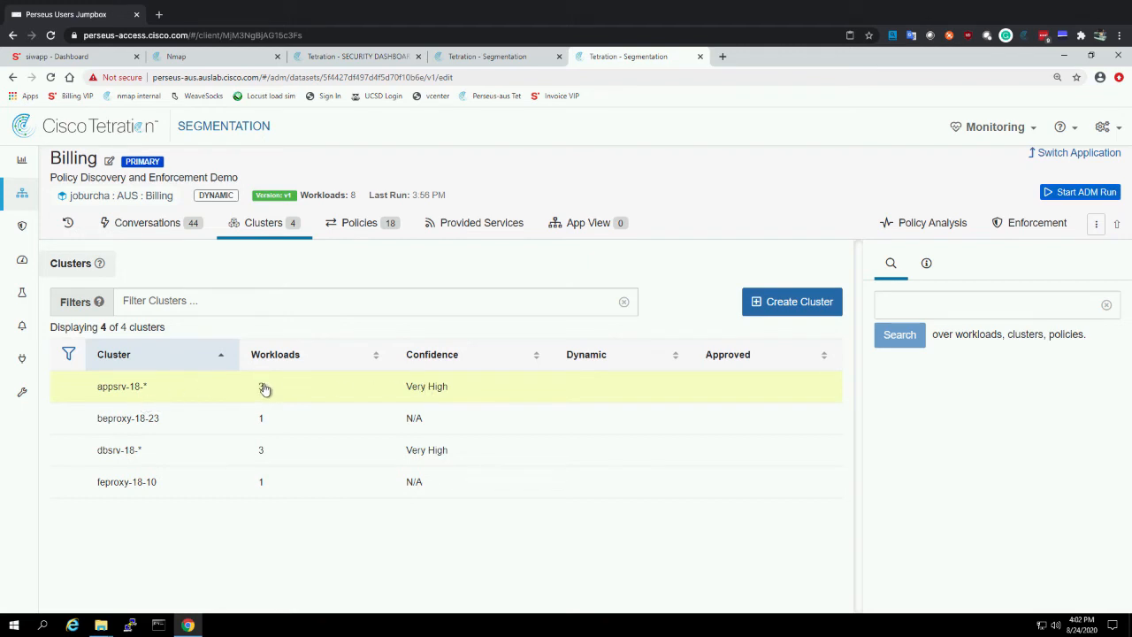
Change the appsrv-18-* cluster's query to the alternate "Hostname contains appsrv-18-" and save the cluster
left_click(448, 391)
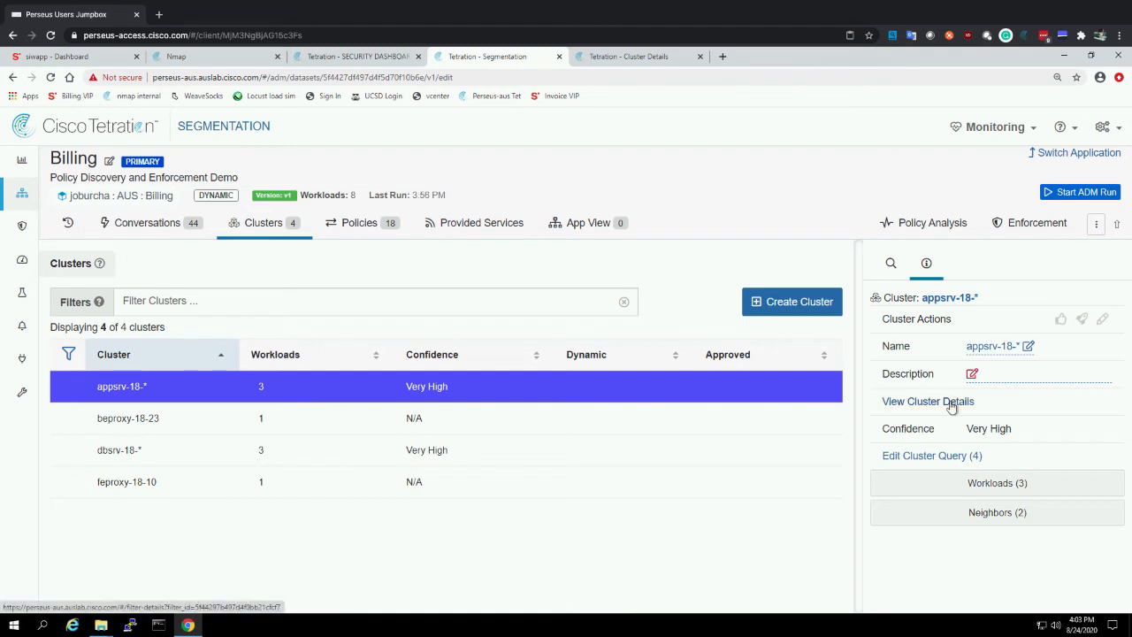
left_click(943, 456)
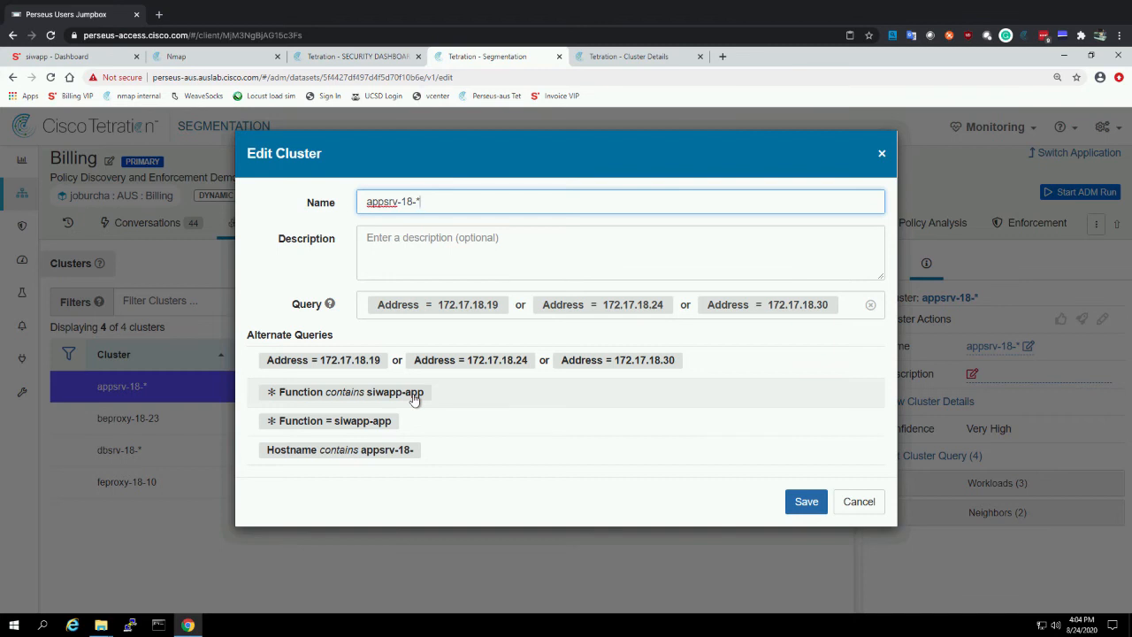
left_click(386, 453)
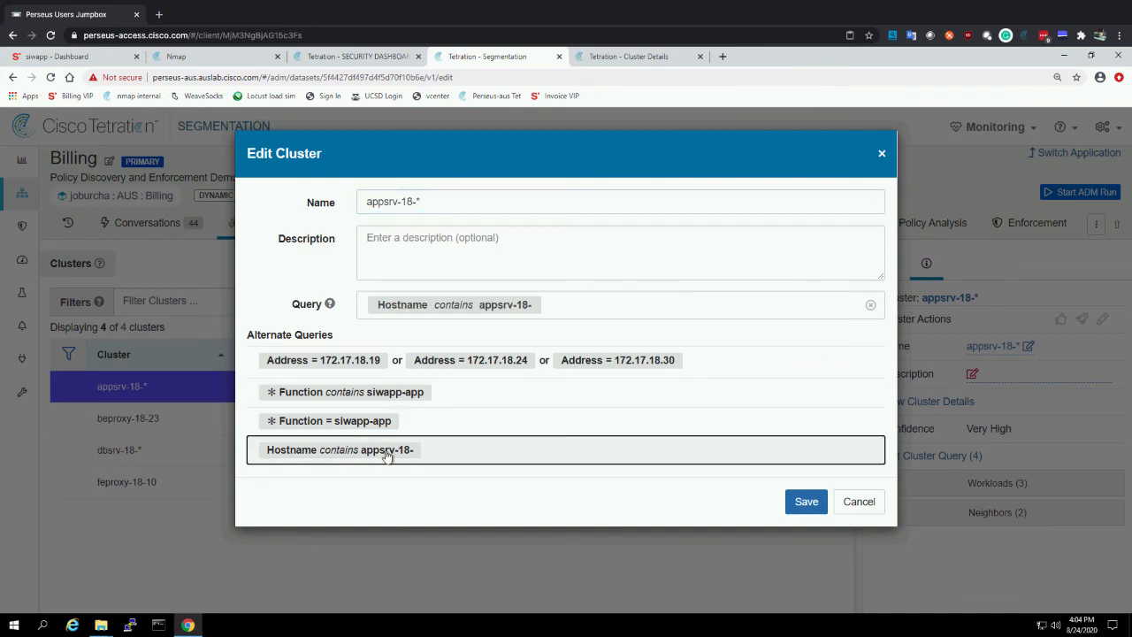
left_click(534, 304)
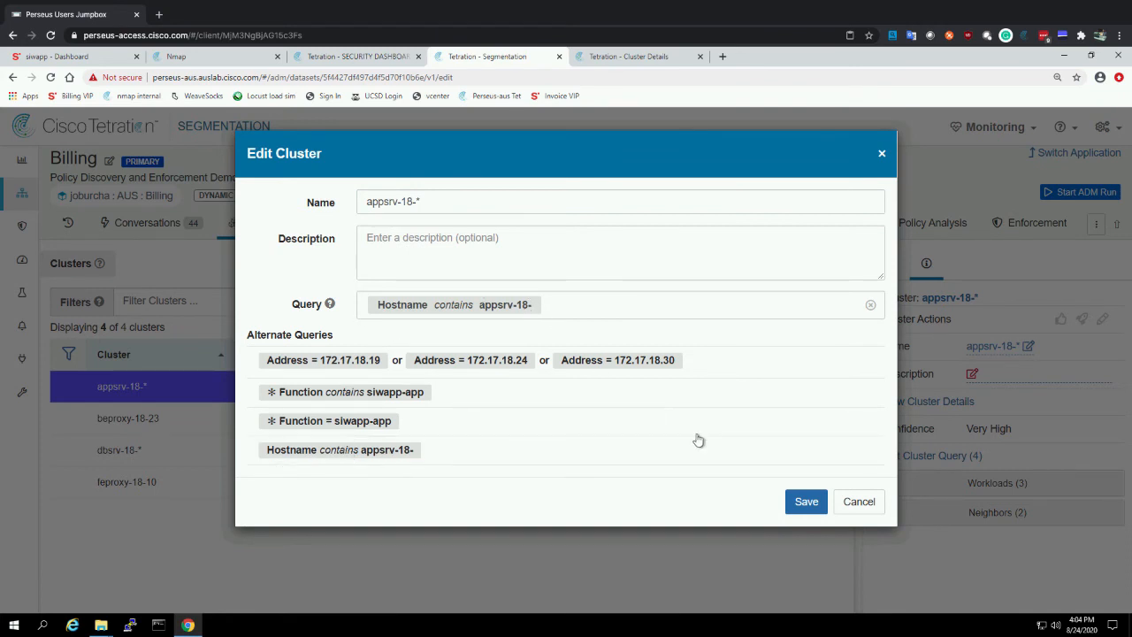
left_click(805, 500)
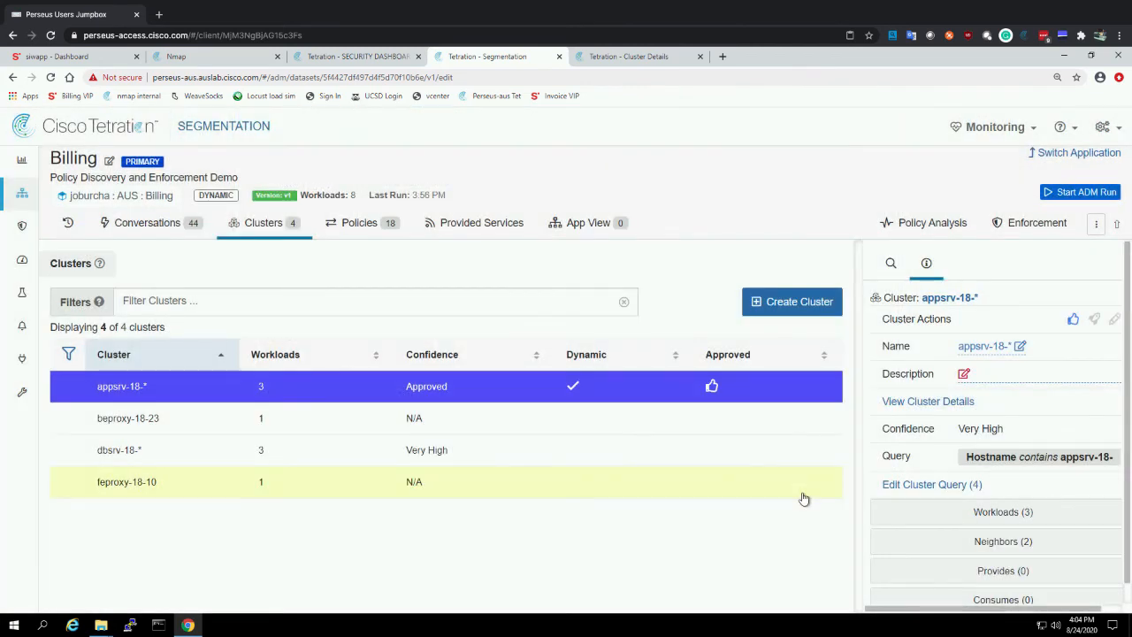
Check the workloads of the dbsrv-18-* cluster and approve the cluster
left_click(556, 449)
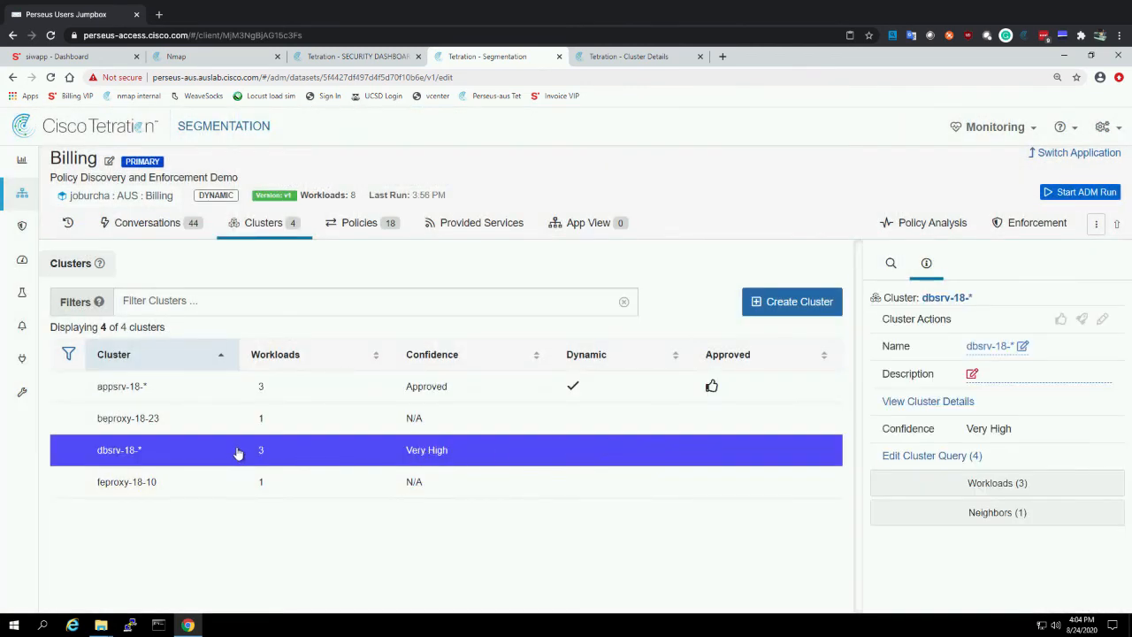
left_click(976, 487)
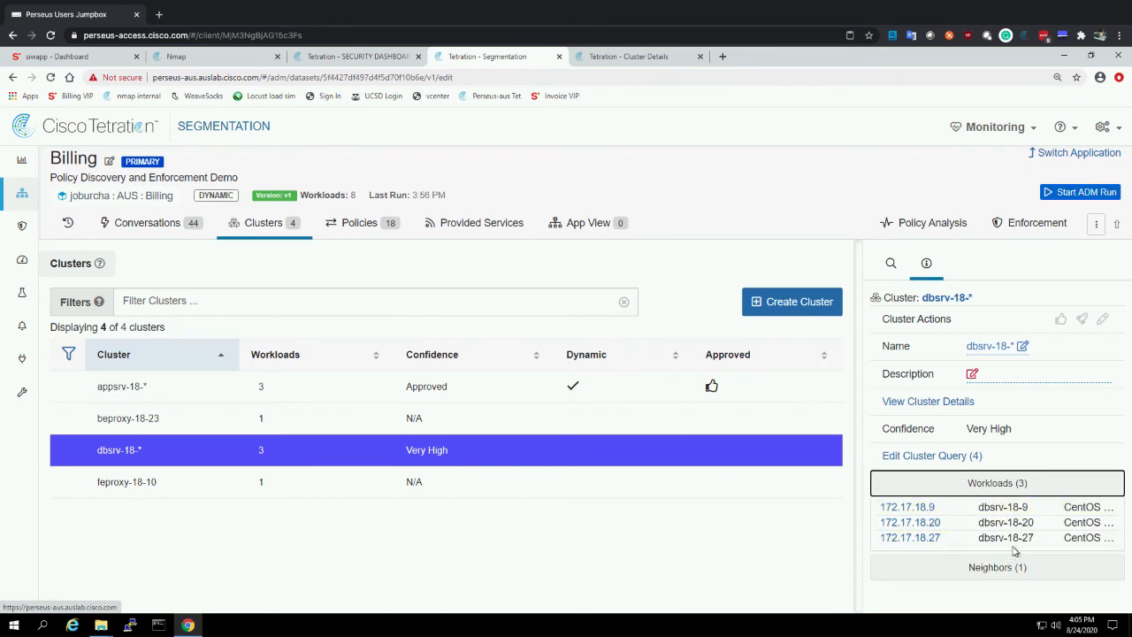
left_click(1061, 318)
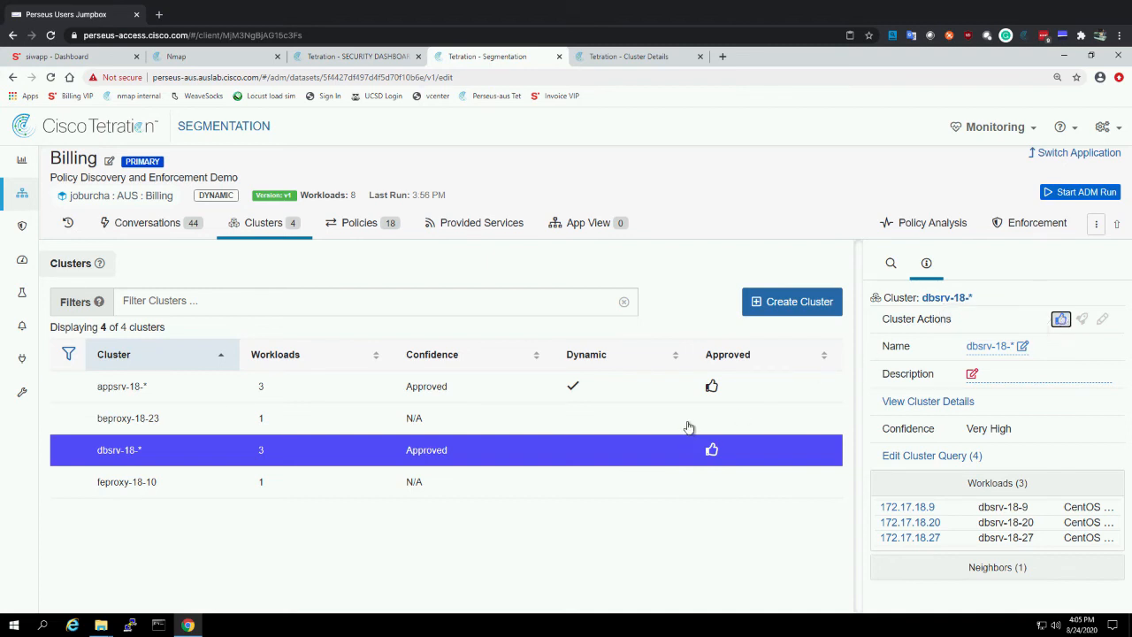
Review the workspace's default policies through to the rules between the application clusters
left_click(363, 226)
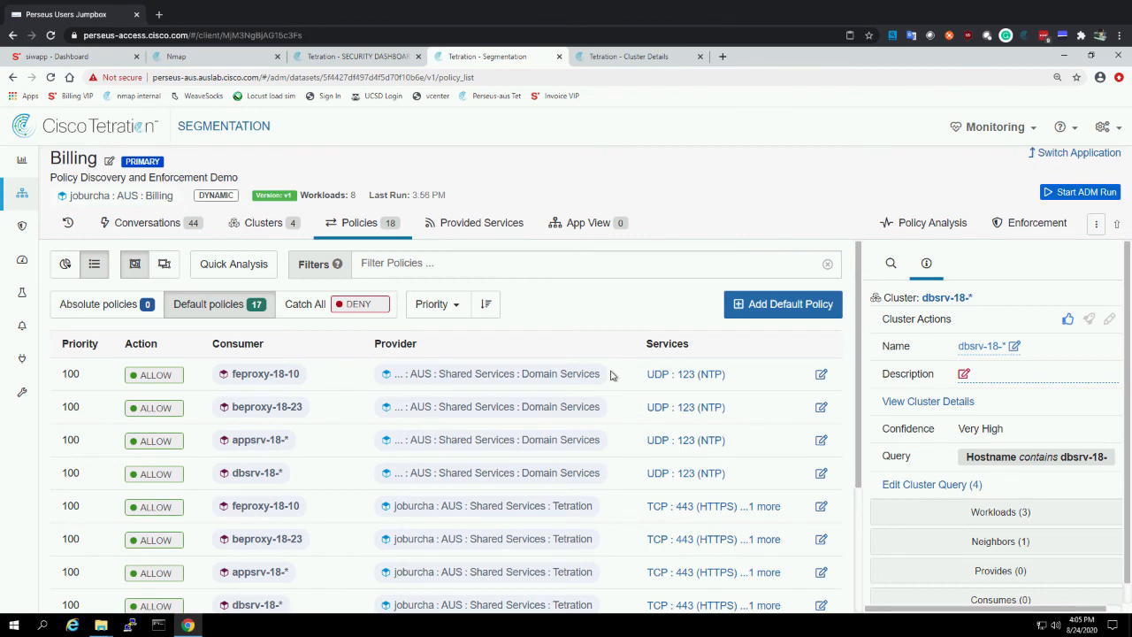
scroll(610, 376, "down", 2)
scroll(611, 376, "down", 1)
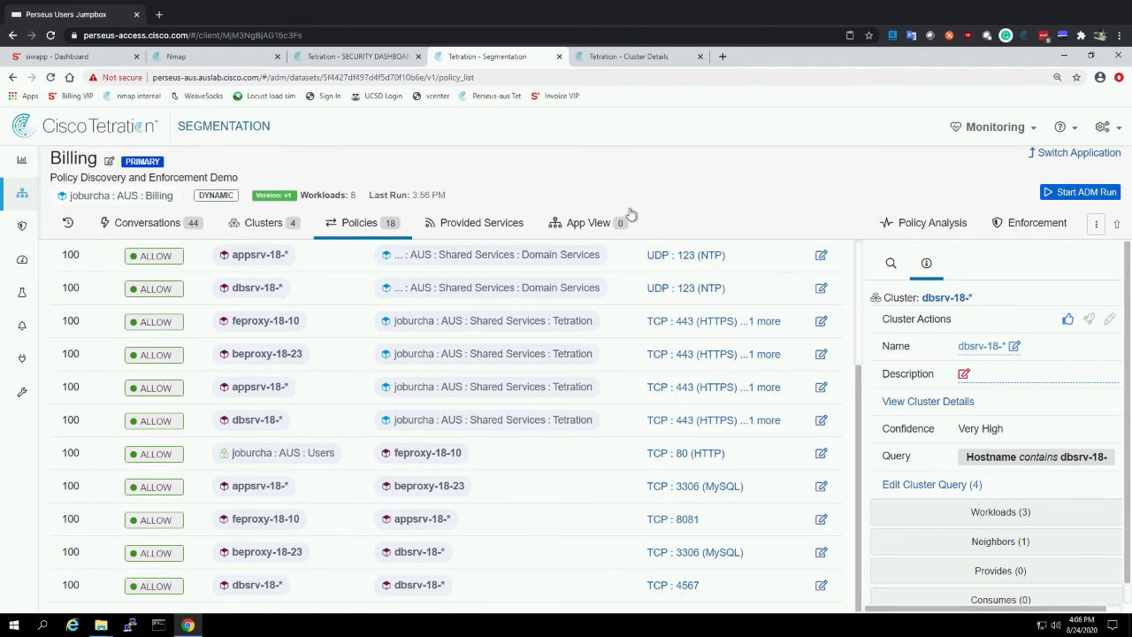
Create a new app view named "Billing App" for the workspace
left_click(600, 225)
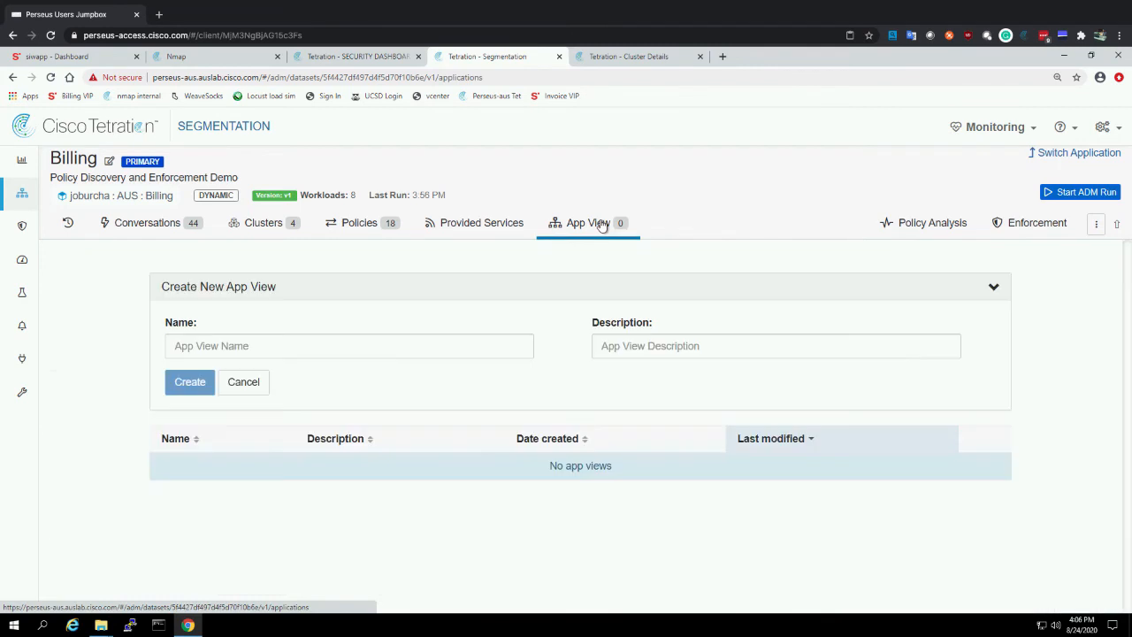
left_click(355, 342)
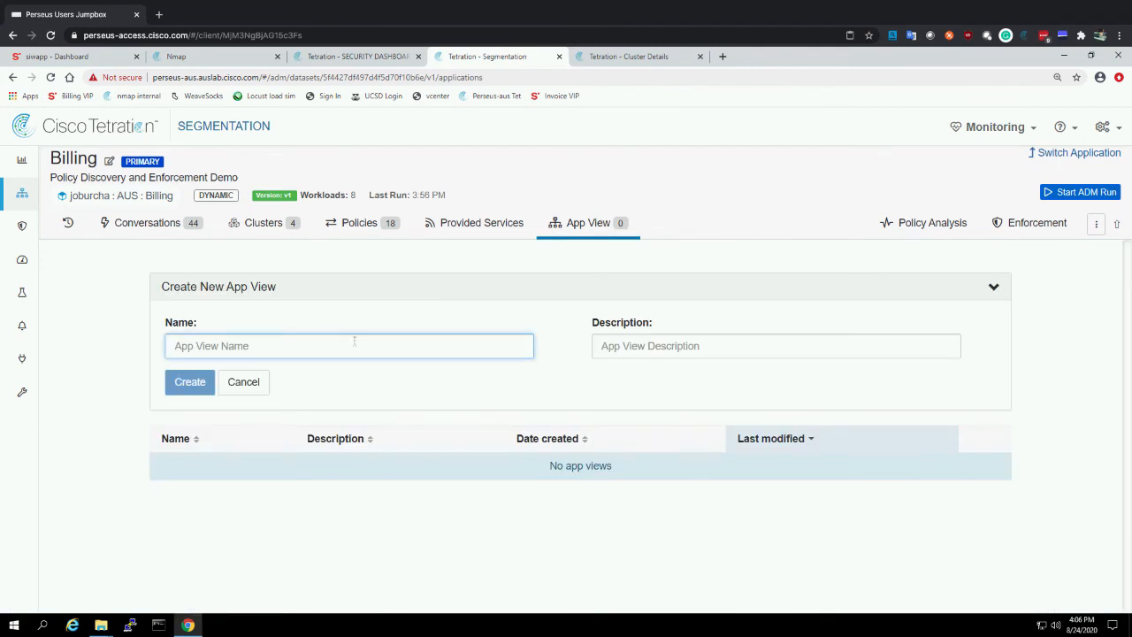
type("Billing app")
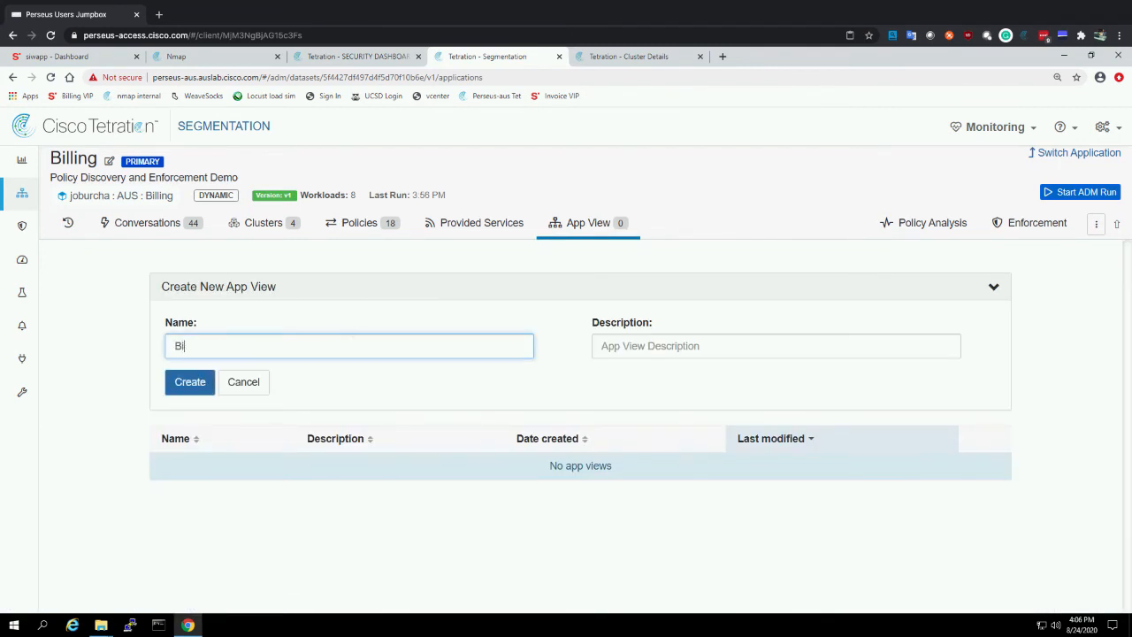
key("BackSpace")
key("BackSpace")
key("BackSpace")
type("App")
left_click(195, 384)
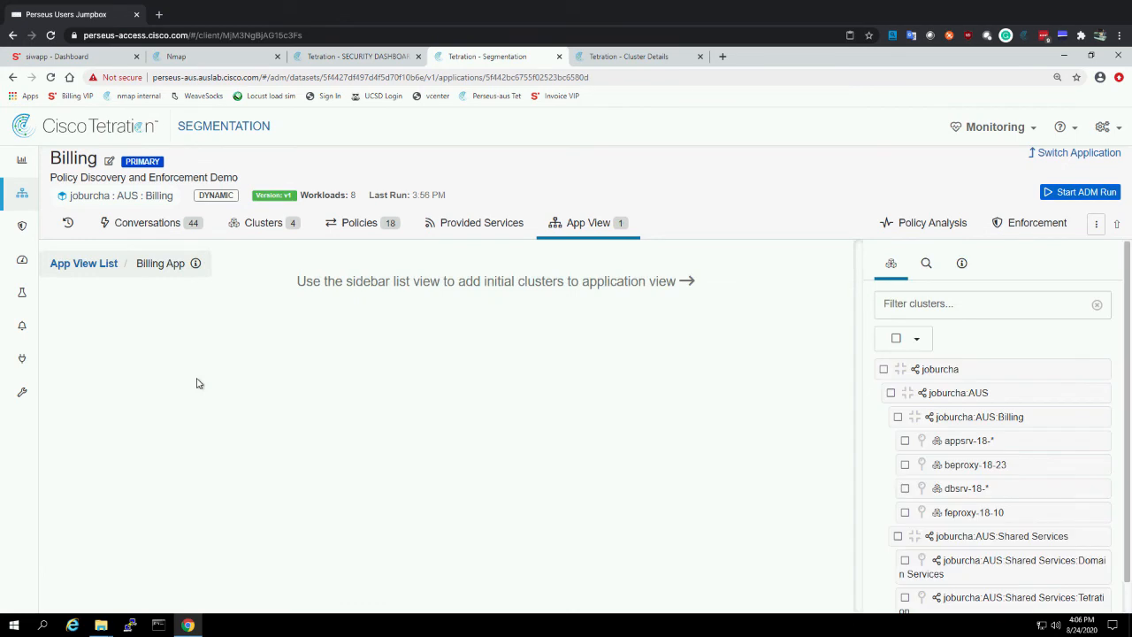
Show the appsrv-18-* cluster in the app view and expand it to its connected clusters and scopes
left_click(925, 442)
left_click_drag(119, 539, 402, 400)
left_click(358, 420)
double_click(358, 420)
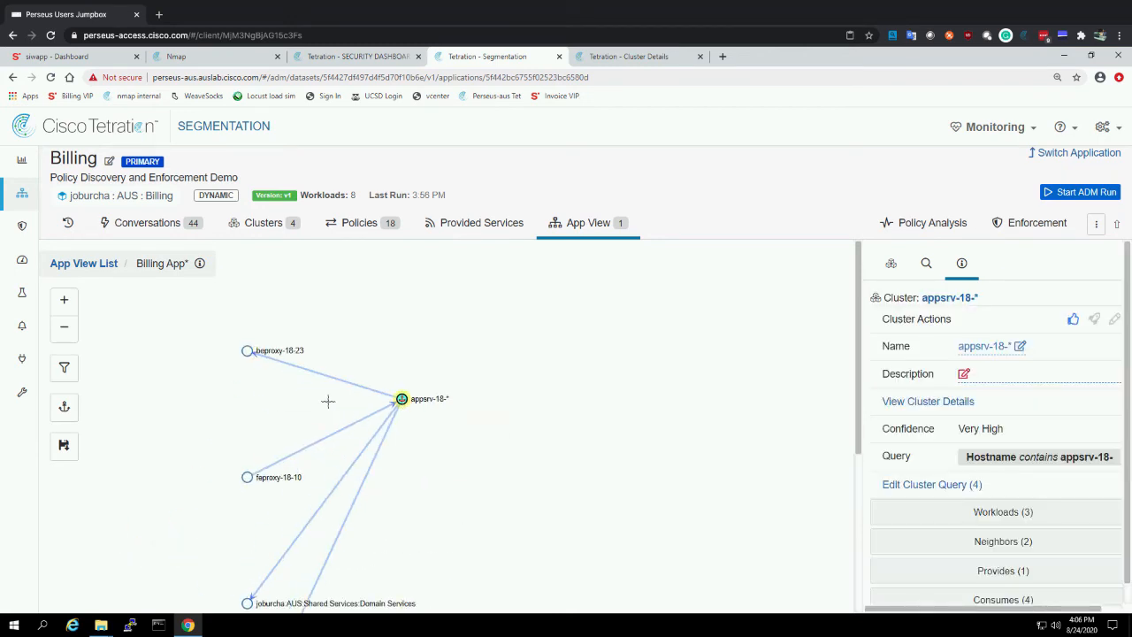
Arrange appsrv-18-*, beproxy-18-23 and dbsrv-18-* in a vertical column in the app view, in that order from the top
left_click_drag(249, 353, 490, 391)
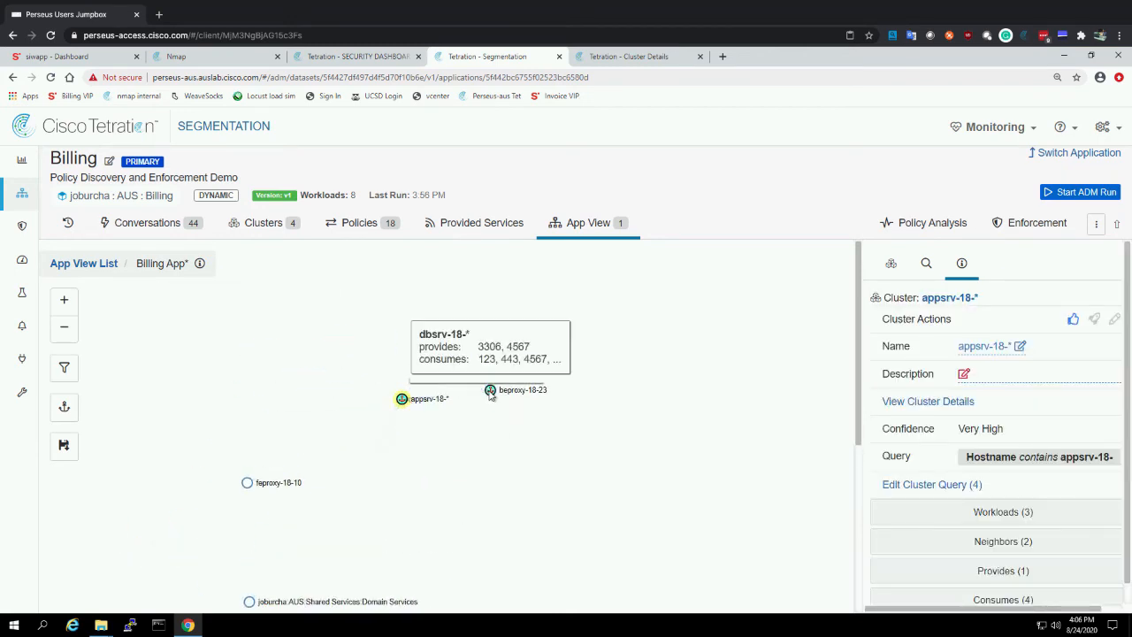
left_click_drag(402, 399, 502, 341)
left_click_drag(338, 373, 491, 472)
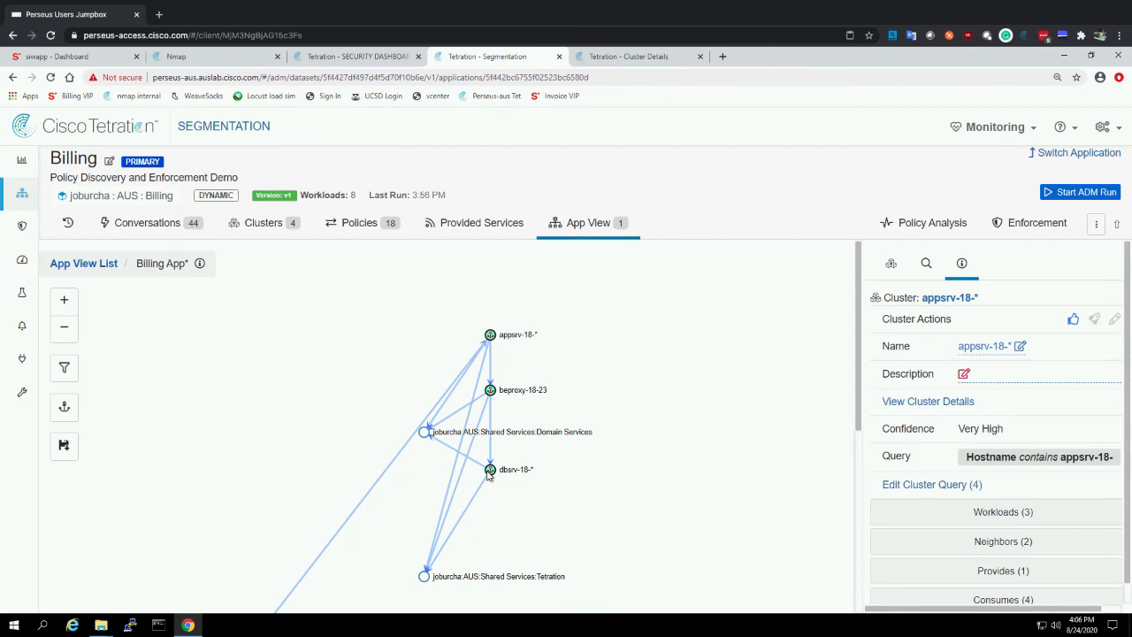
Place feproxy-18-10 above appsrv-18-* and arrange the Users, Domain Services and Tetration scopes from top to bottom to the left of the cluster column
left_click_drag(852, 397, 853, 473)
left_click_drag(247, 480, 292, 350)
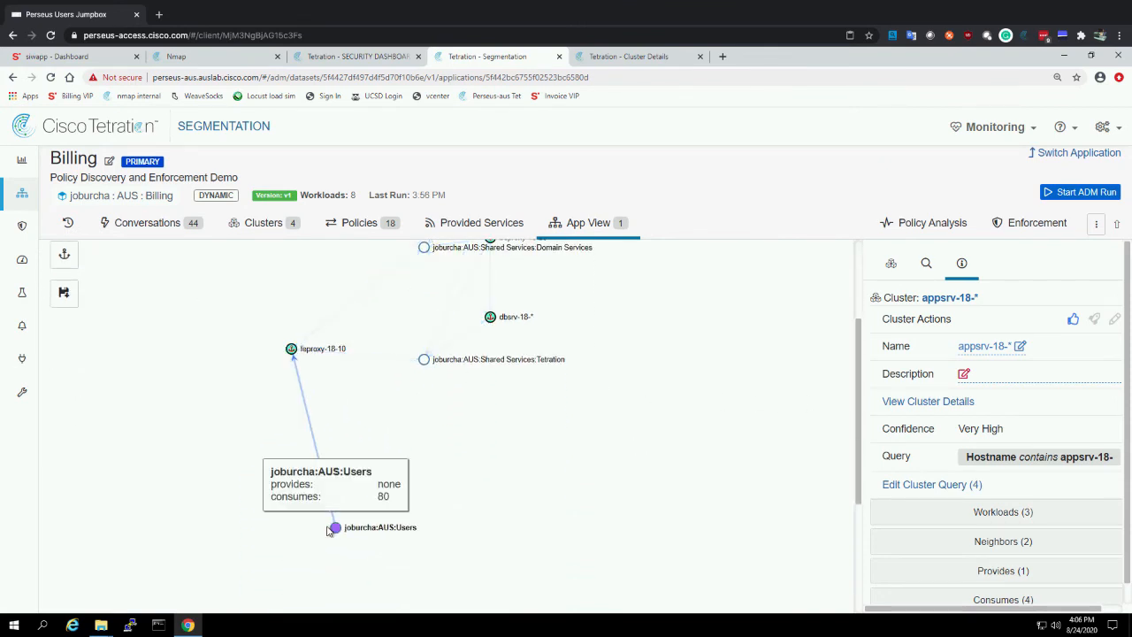
left_click_drag(335, 528, 225, 297)
left_click_drag(858, 428, 868, 352)
left_click_drag(291, 496, 490, 292)
left_click_drag(227, 446, 293, 295)
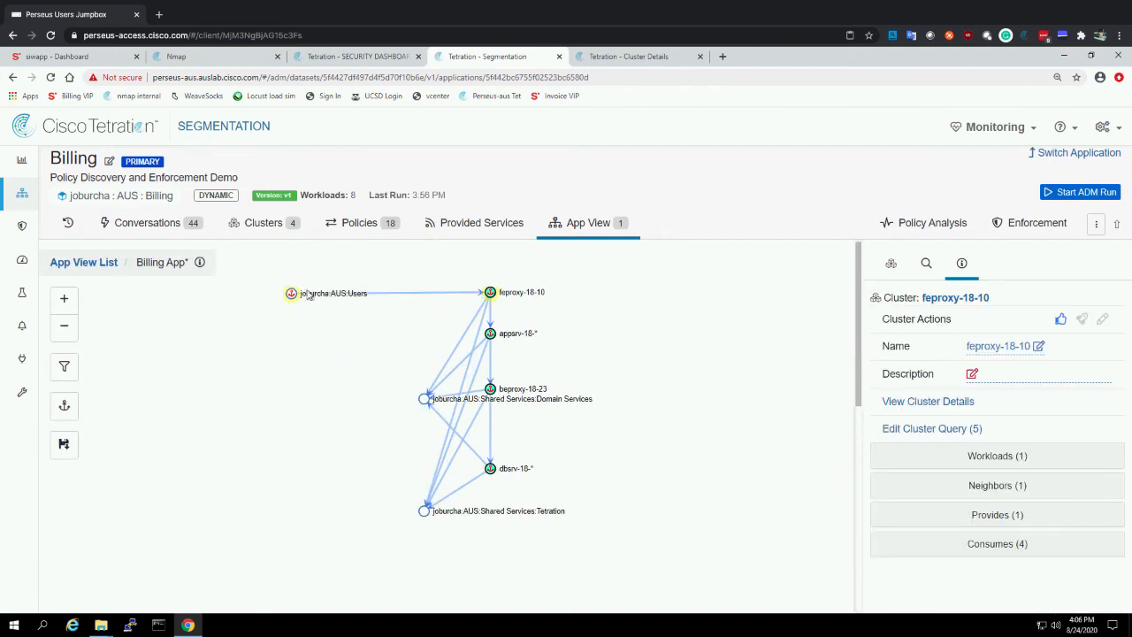
left_click_drag(426, 402, 269, 393)
left_click_drag(424, 511, 259, 486)
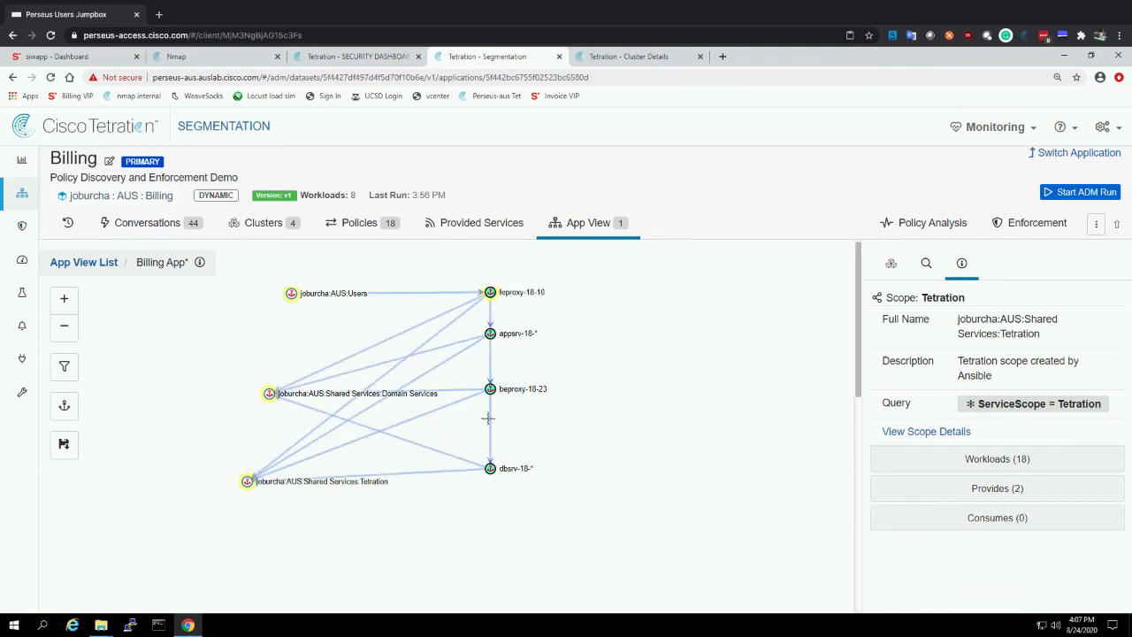
Nudge the Tetration and Domain Services scopes slightly upward and align the Users scope vertically above Domain Services in the app view
mouse_move(250, 485)
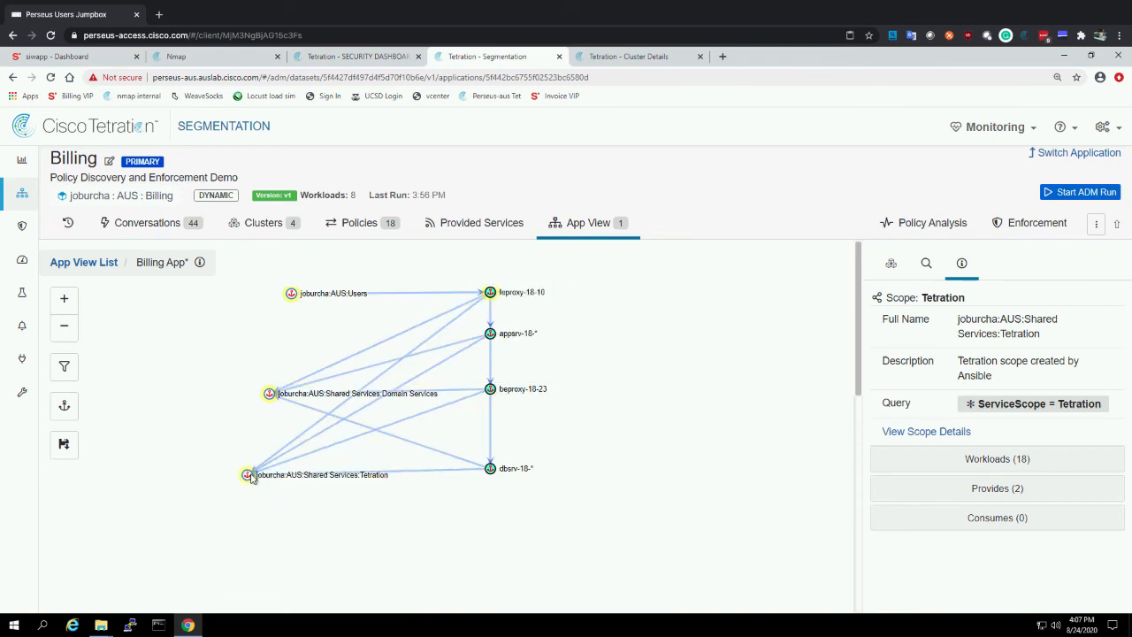
mouse_move(270, 397)
left_click_drag(270, 395, 259, 389)
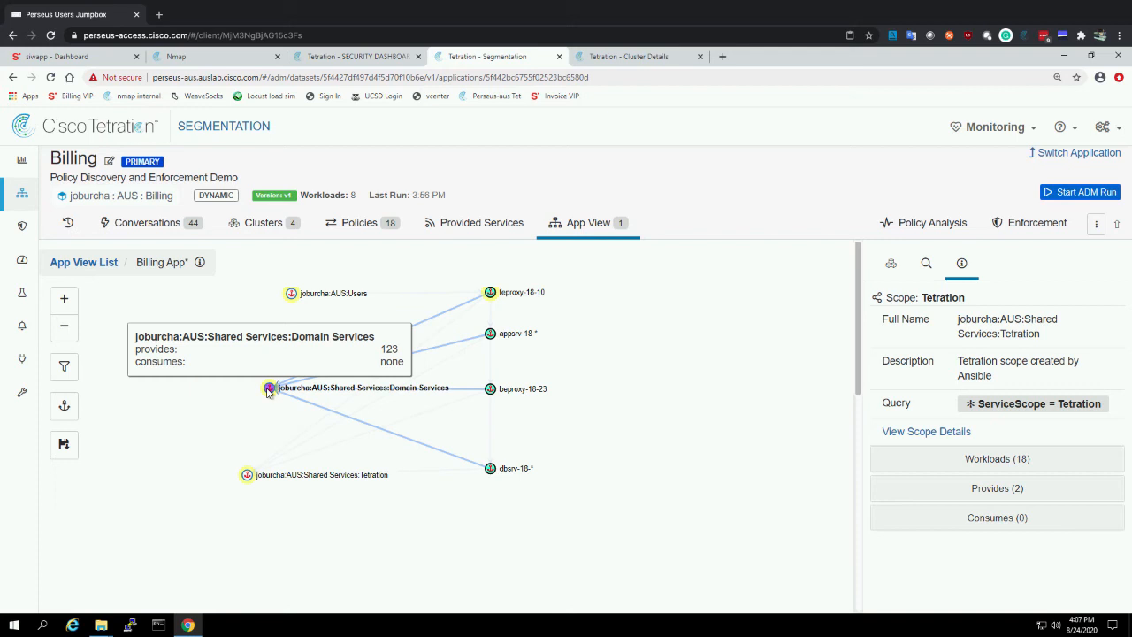
left_click_drag(291, 293, 269, 293)
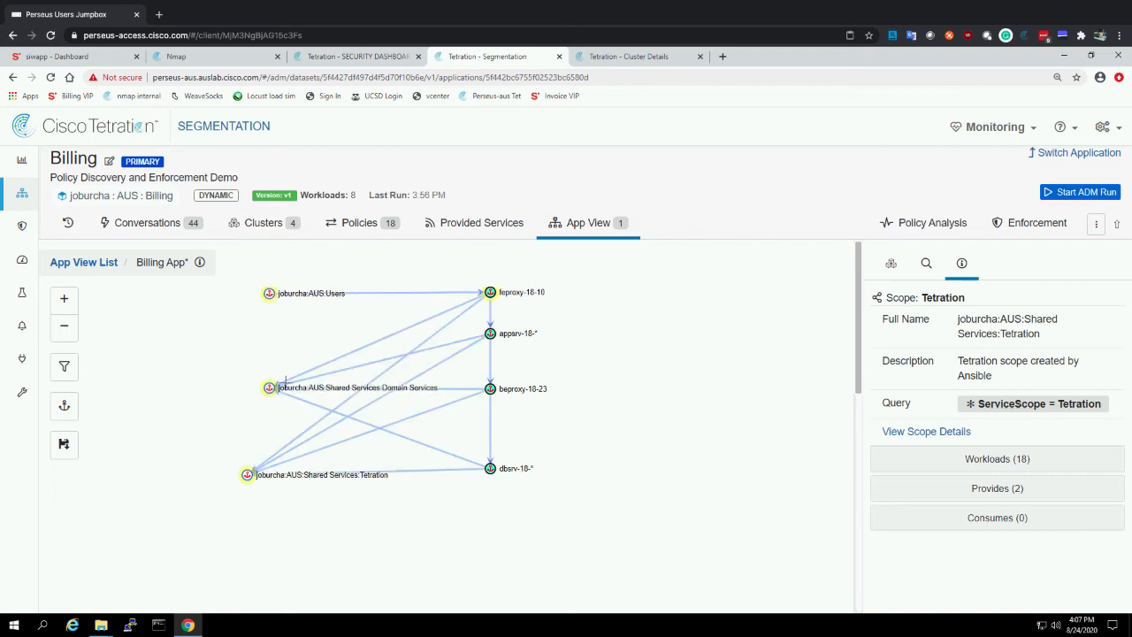
Inspect the provided and consumed ports of Domain Services, feproxy-18-10 and the connection from feproxy-18-10 to appsrv-18-*
mouse_move(347, 396)
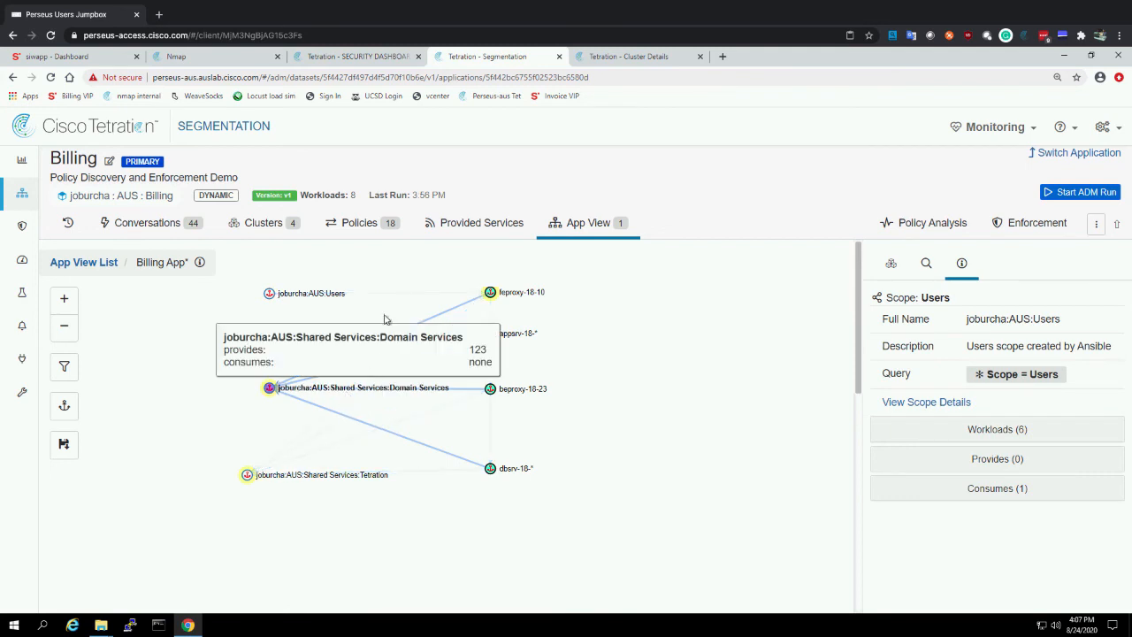
mouse_move(387, 299)
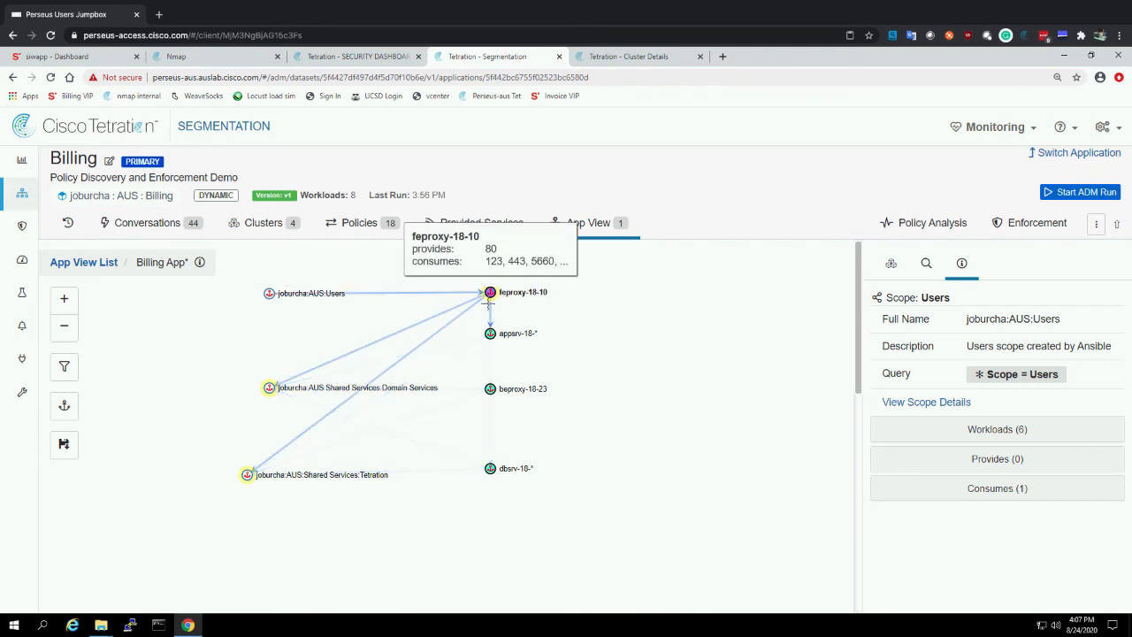
mouse_move(493, 311)
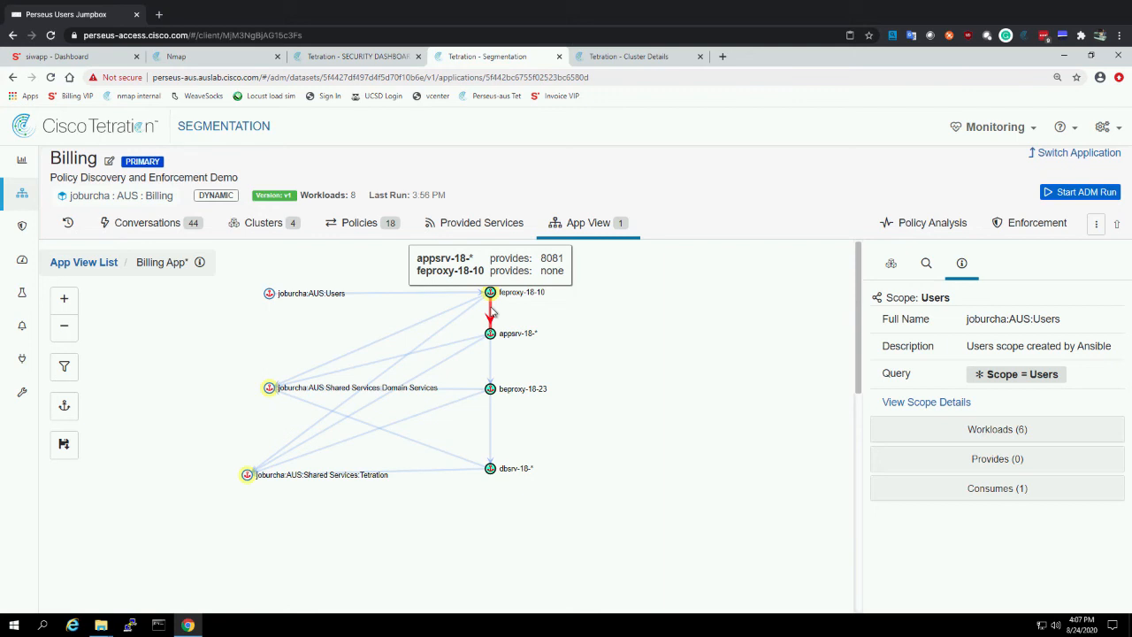
Open the Billing application's enforcement view and examine its permitted, rejected and escaped flow observations
left_click(1017, 227)
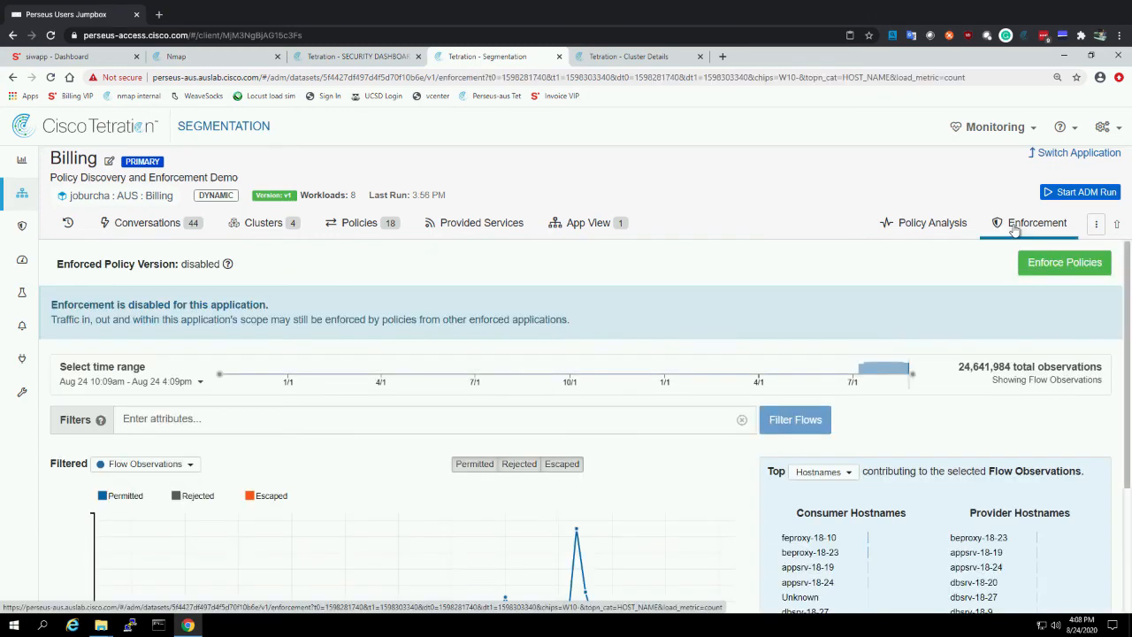
scroll(531, 380, "down", 2)
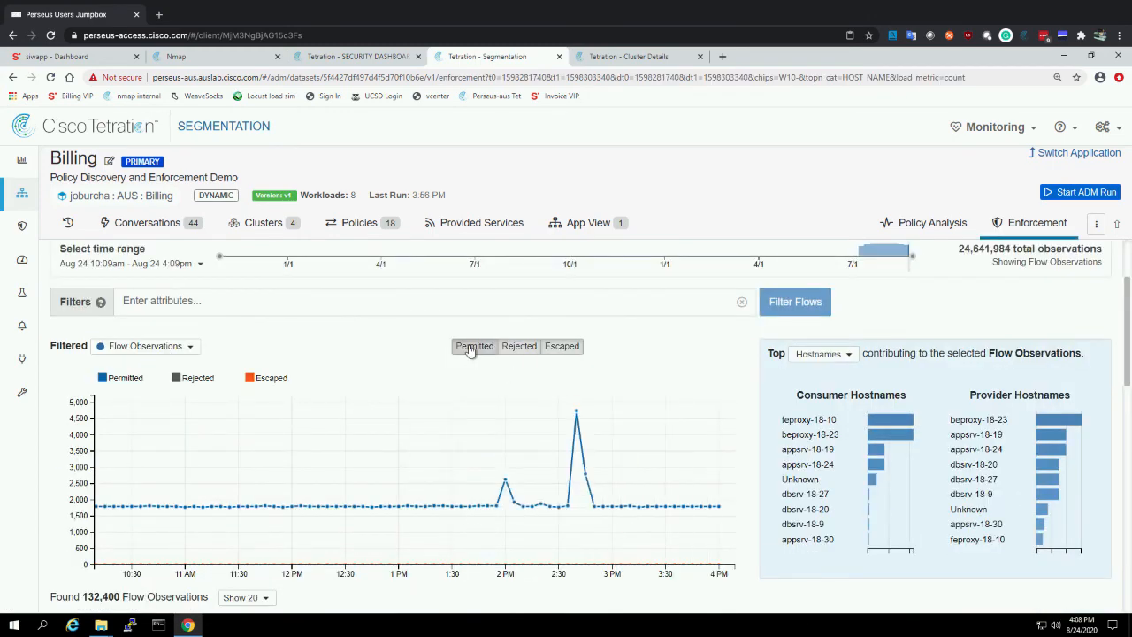
mouse_move(595, 491)
scroll(743, 457, "up", 2)
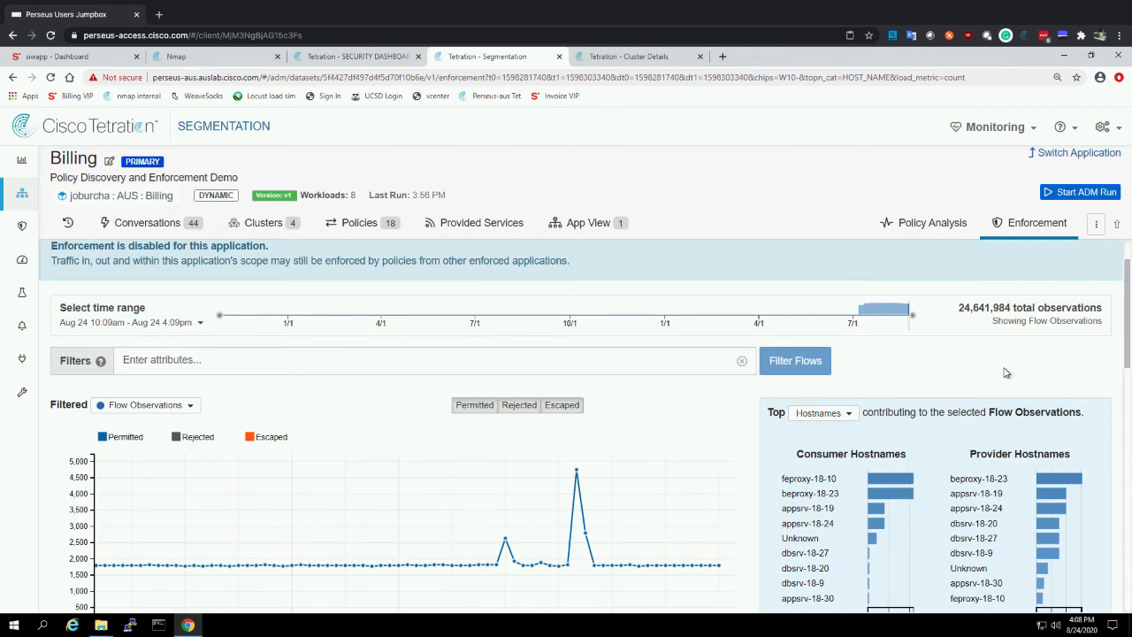
Start enforcing the latest Billing policies, giving "Policy Discovery and Enforcement Demo" as the reason for the action
left_click(1052, 265)
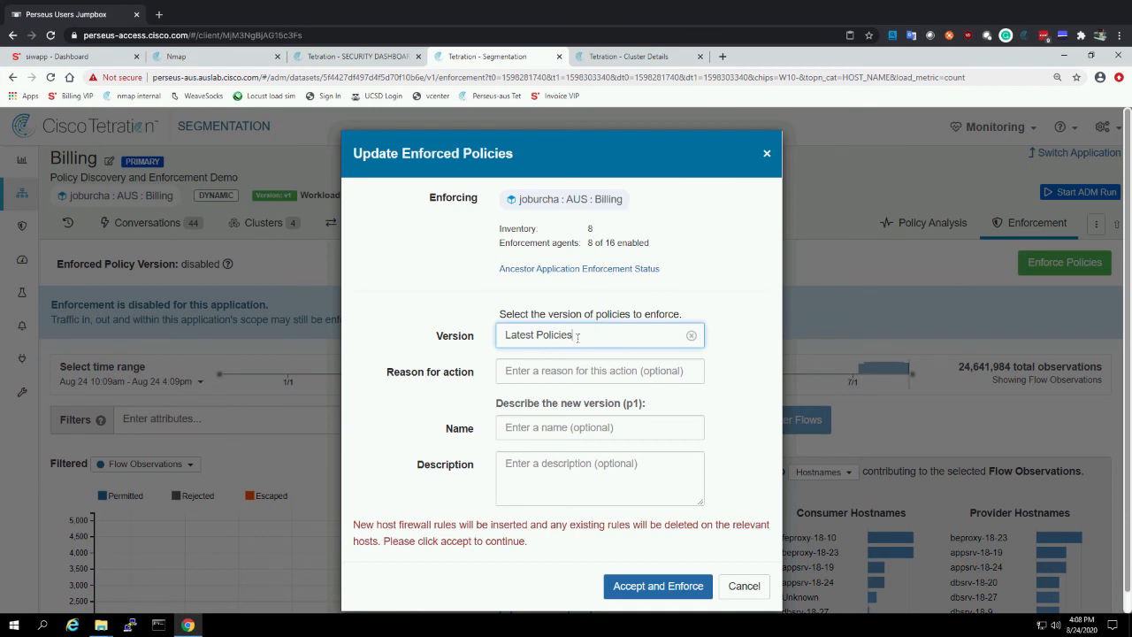
left_click(530, 374)
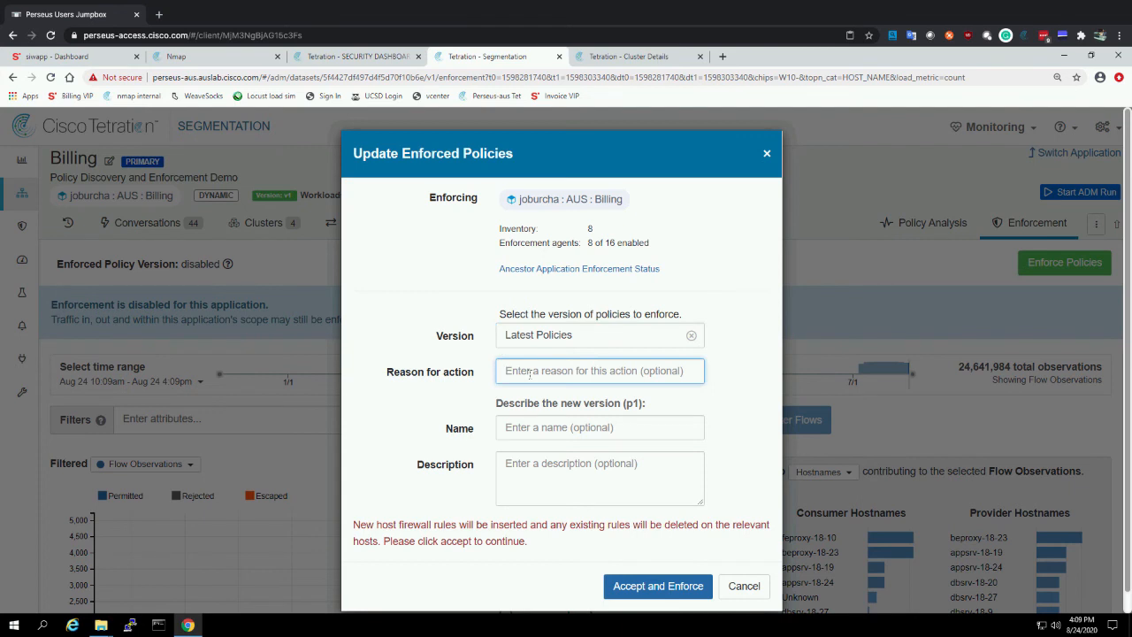
type("c")
key("Tab")
key("shift+Tab")
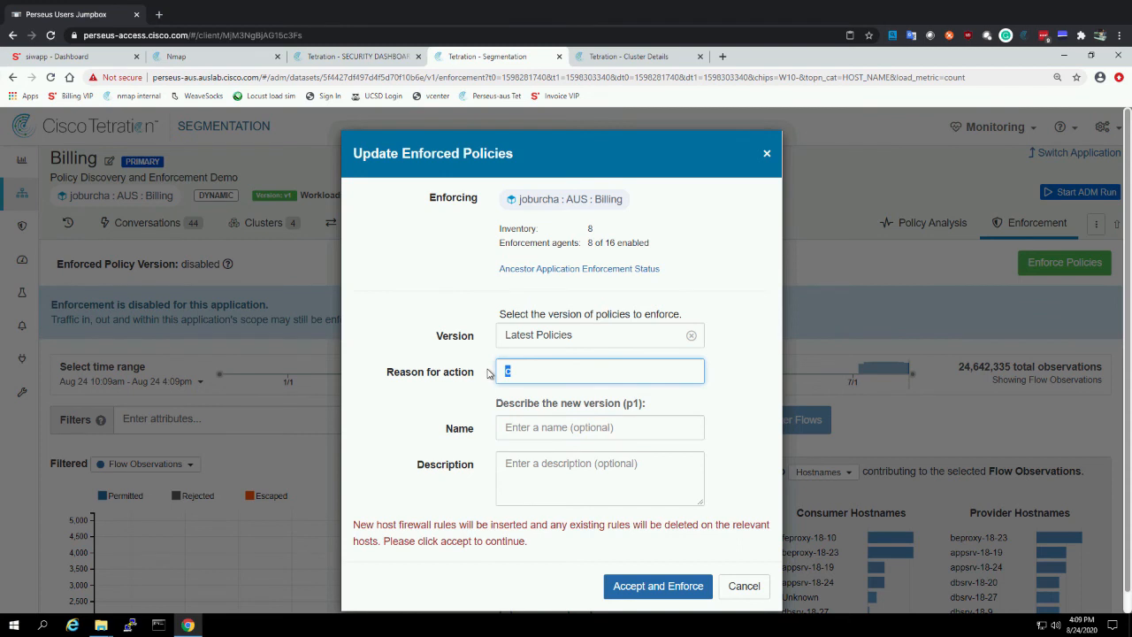
type("Policy Discovery and Enforcement Demo")
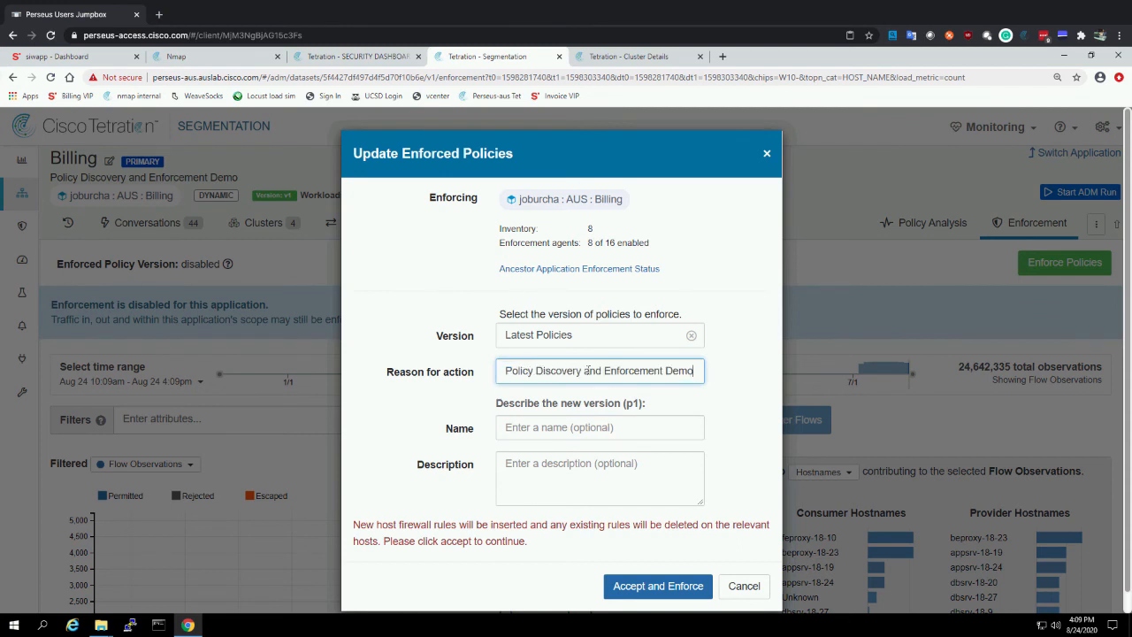
Name the new policy version "v", accept and enforce the policies, and dismiss the notification
left_click(516, 428)
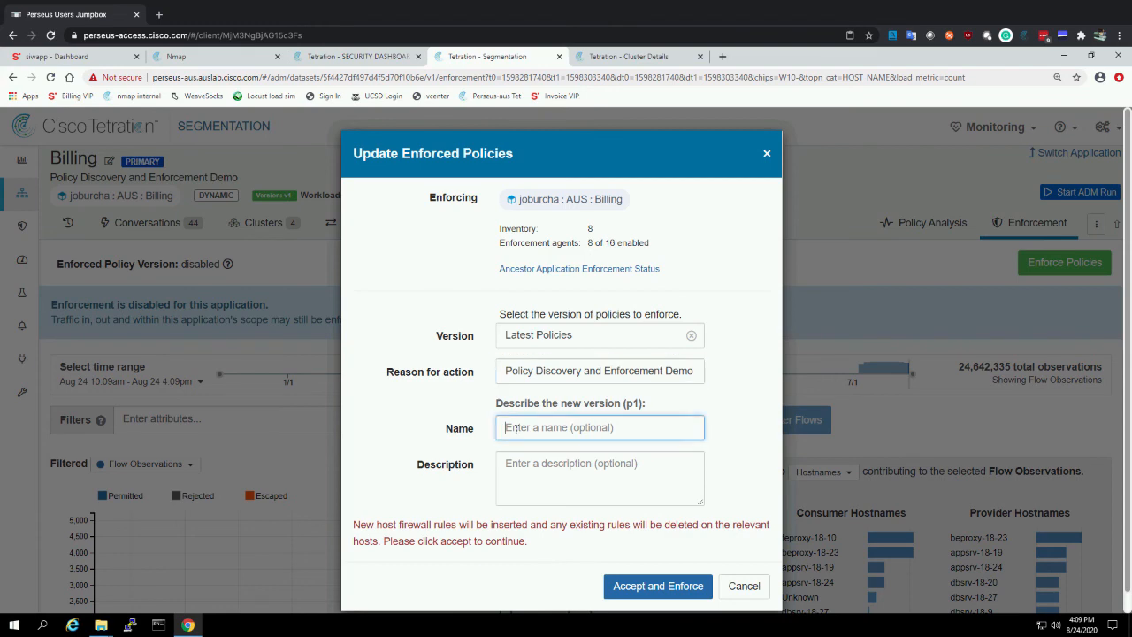
type("very and Enforcement Demo")
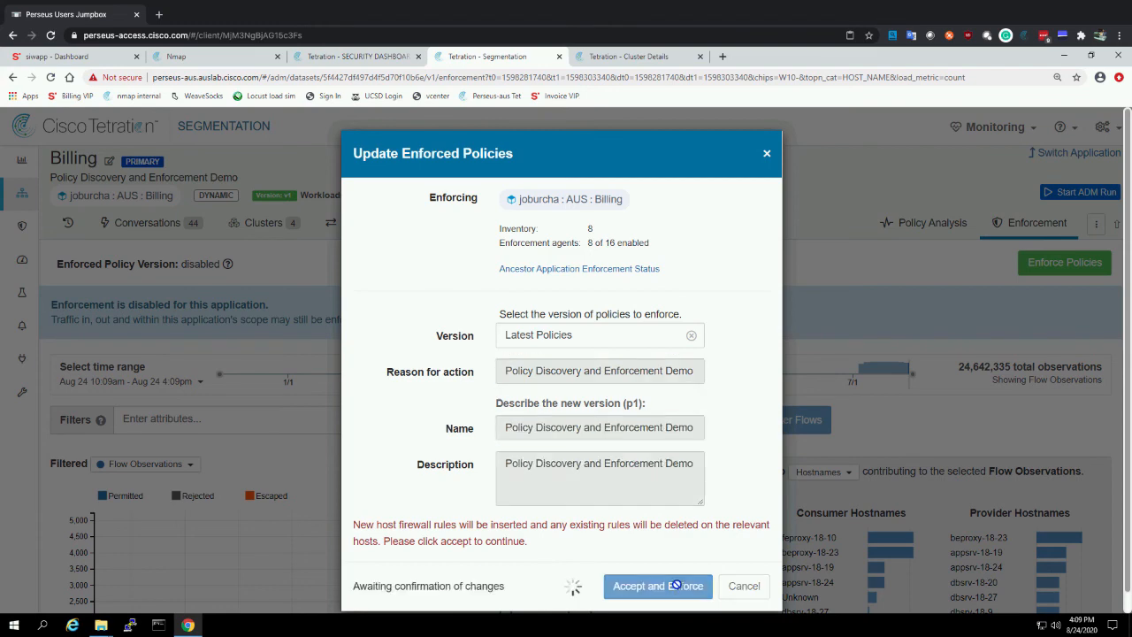
left_click(678, 586)
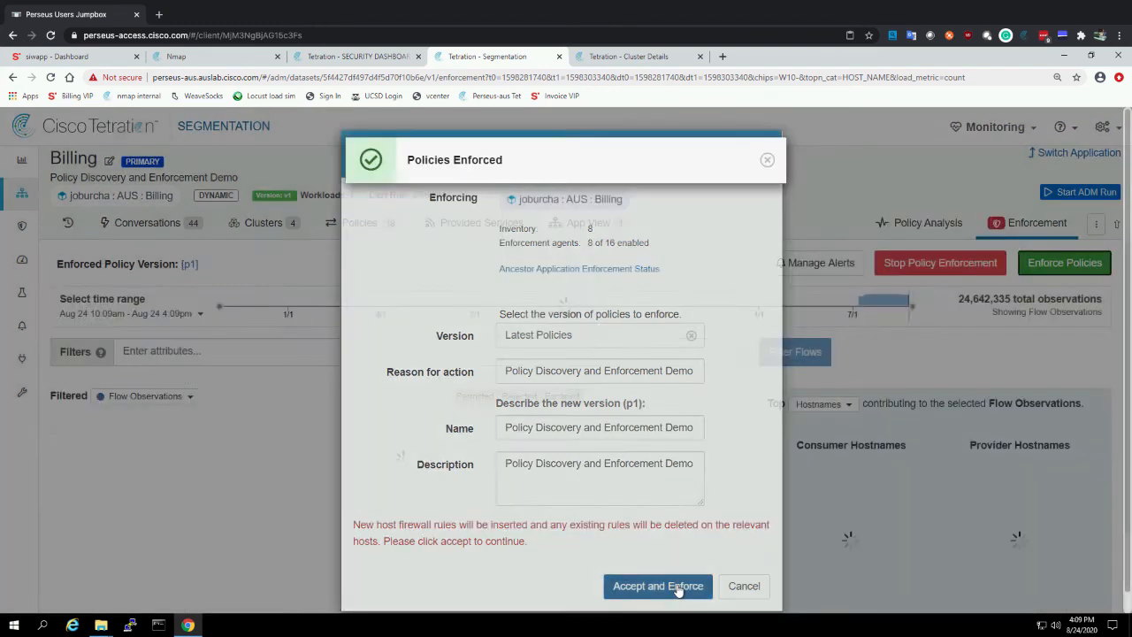
left_click(767, 163)
Review the enforcement flow chart, top hostnames and the list of flow observations around 4 PM
scroll(766, 400, "down", 3)
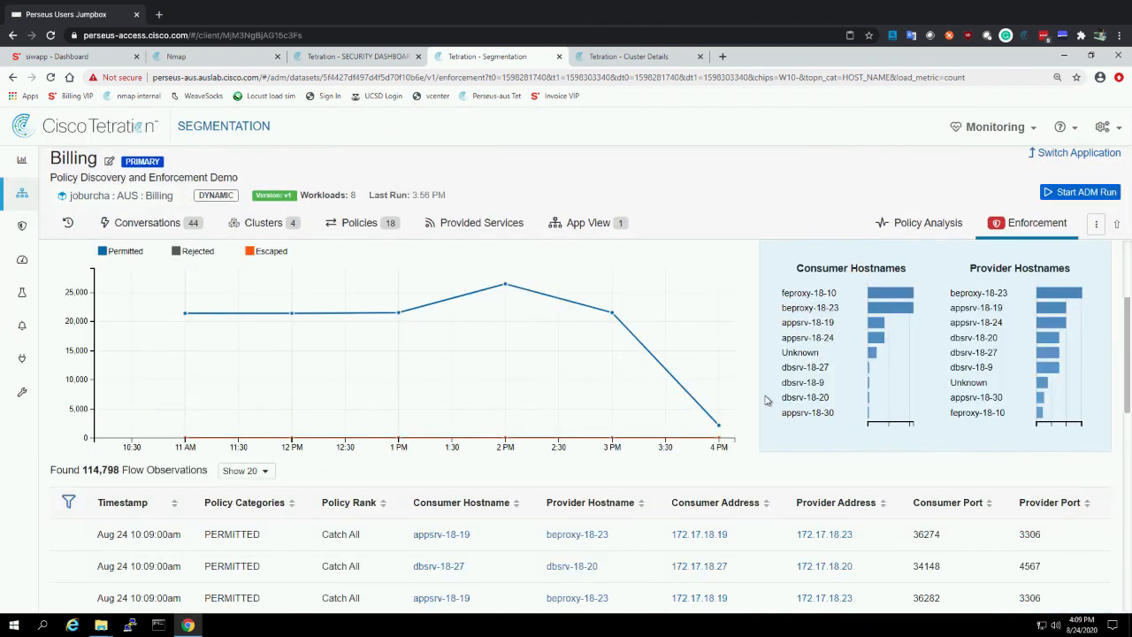
scroll(766, 400, "up", 3)
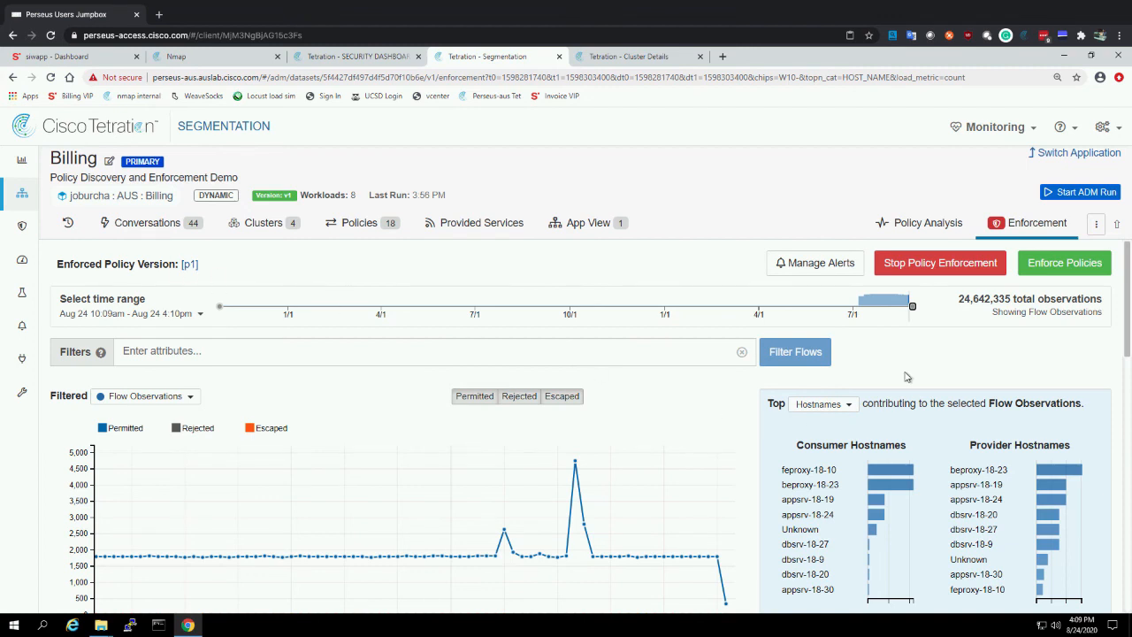
scroll(907, 378, "down", 1)
scroll(907, 378, "down", 4)
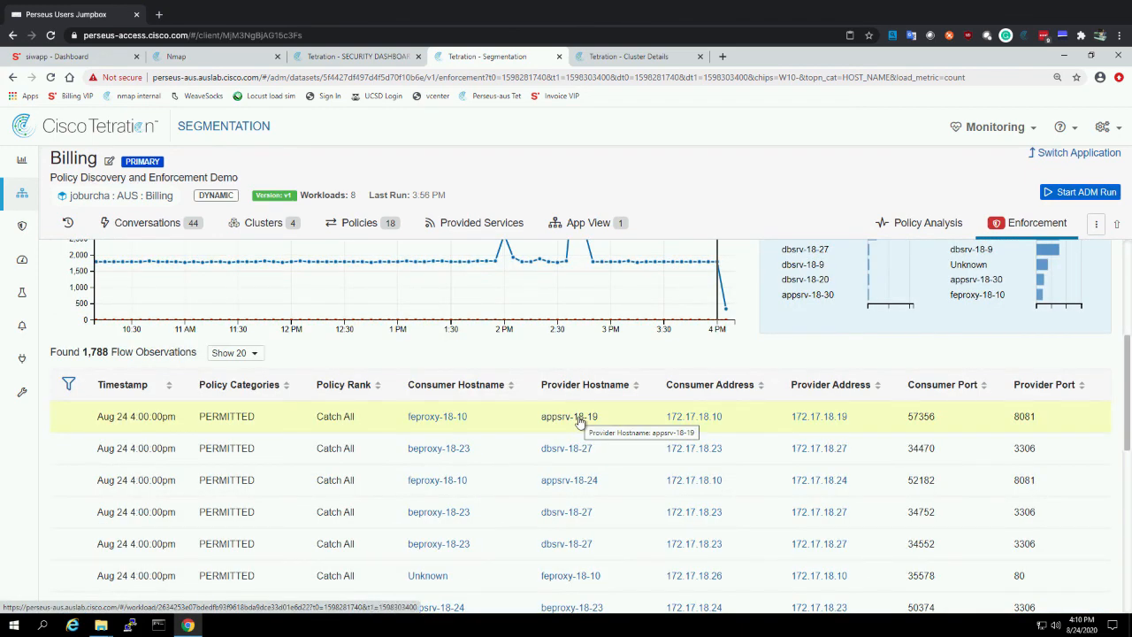
Open the workload profile of provider appsrv-18-19, check its agent type and display its concrete policies
left_click(580, 421)
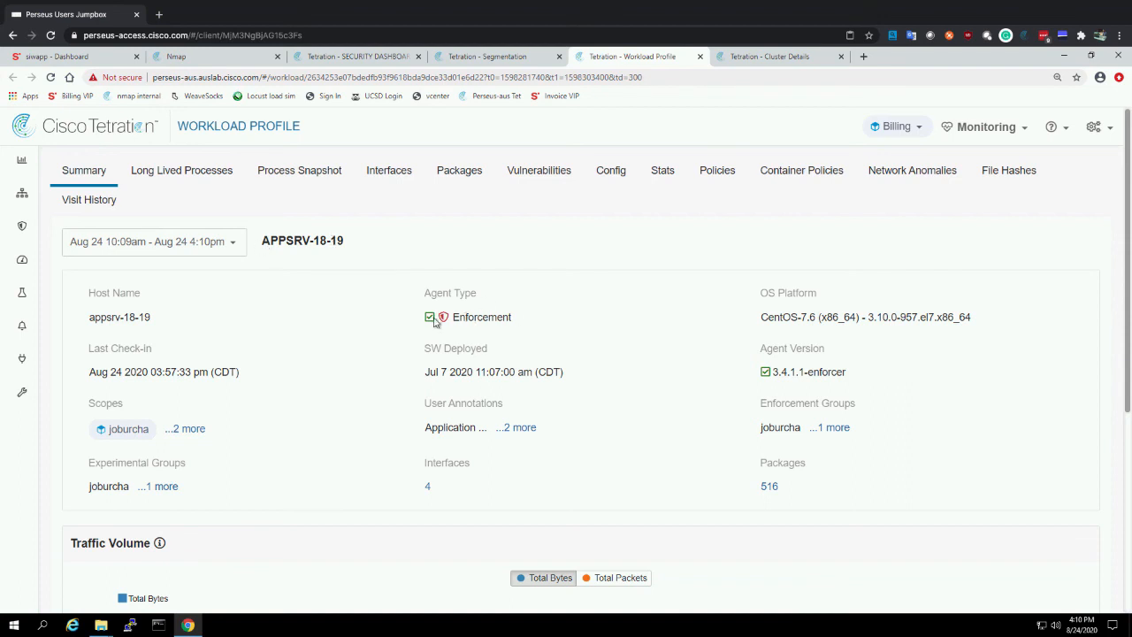
mouse_move(431, 319)
left_click(717, 174)
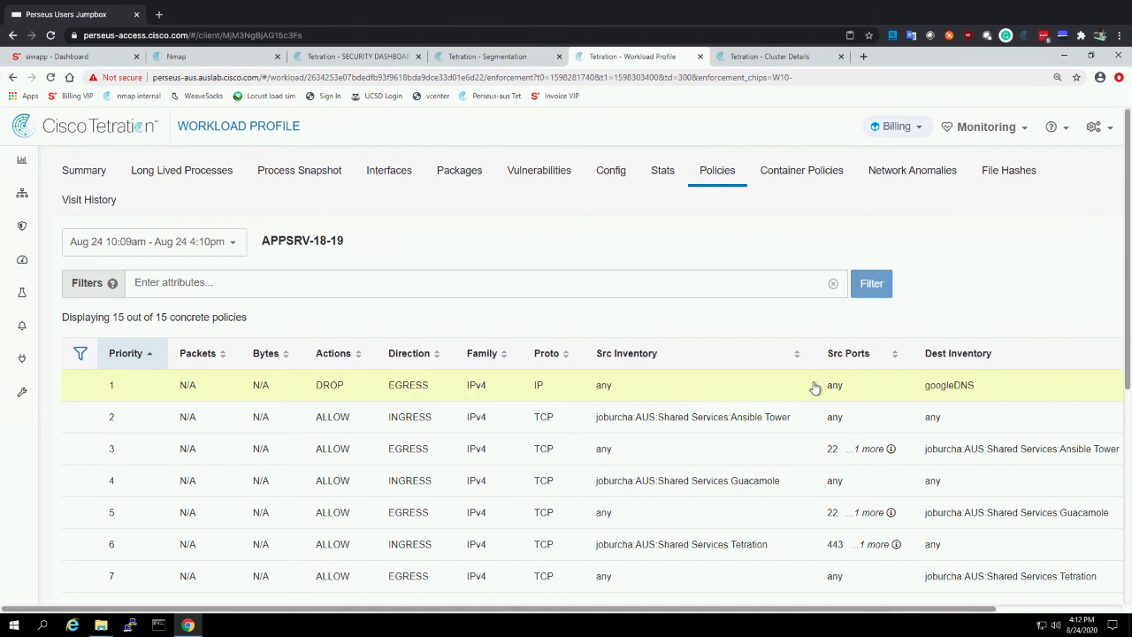
Expand the priority 1 DROP policy towards googleDNS, examine its intent and stats, and collapse it
left_click(779, 392)
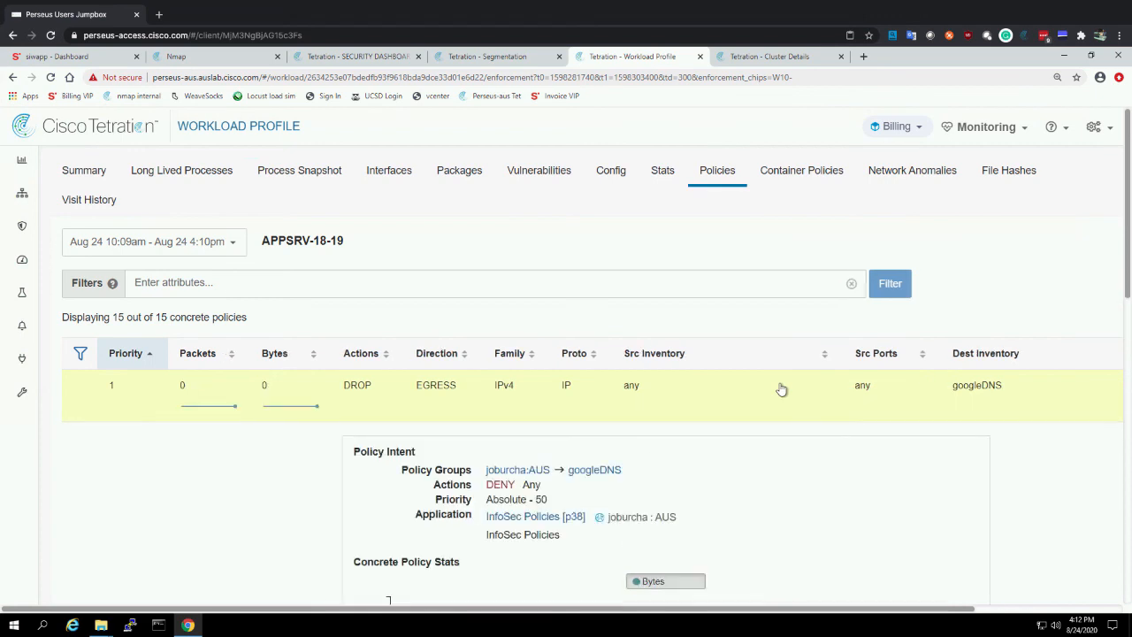
scroll(750, 389, "down", 2)
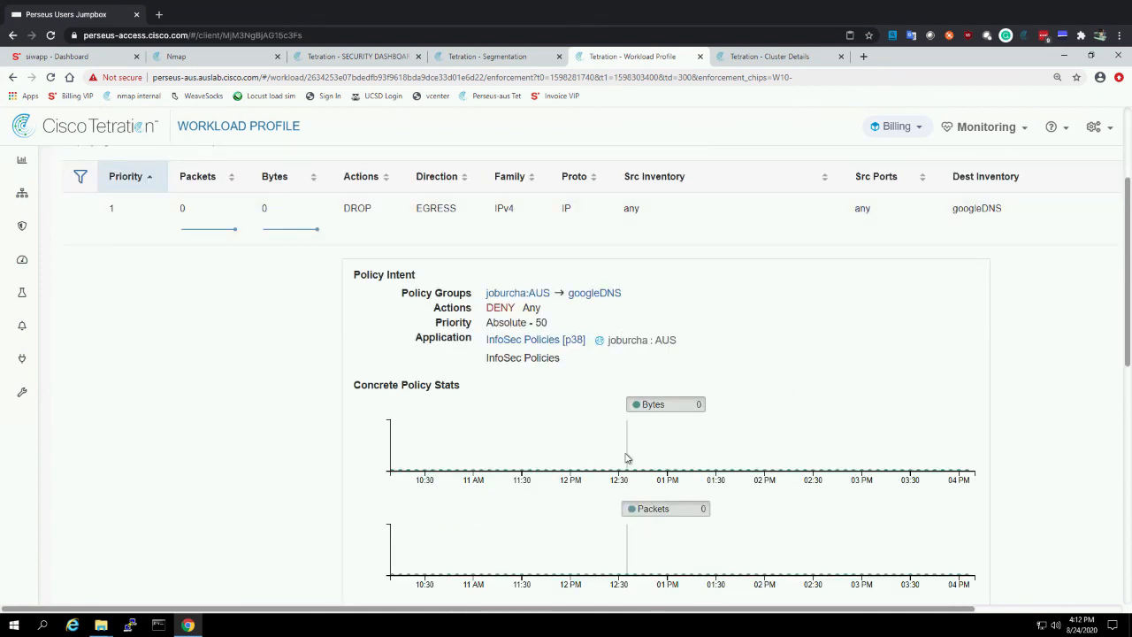
left_click(724, 213)
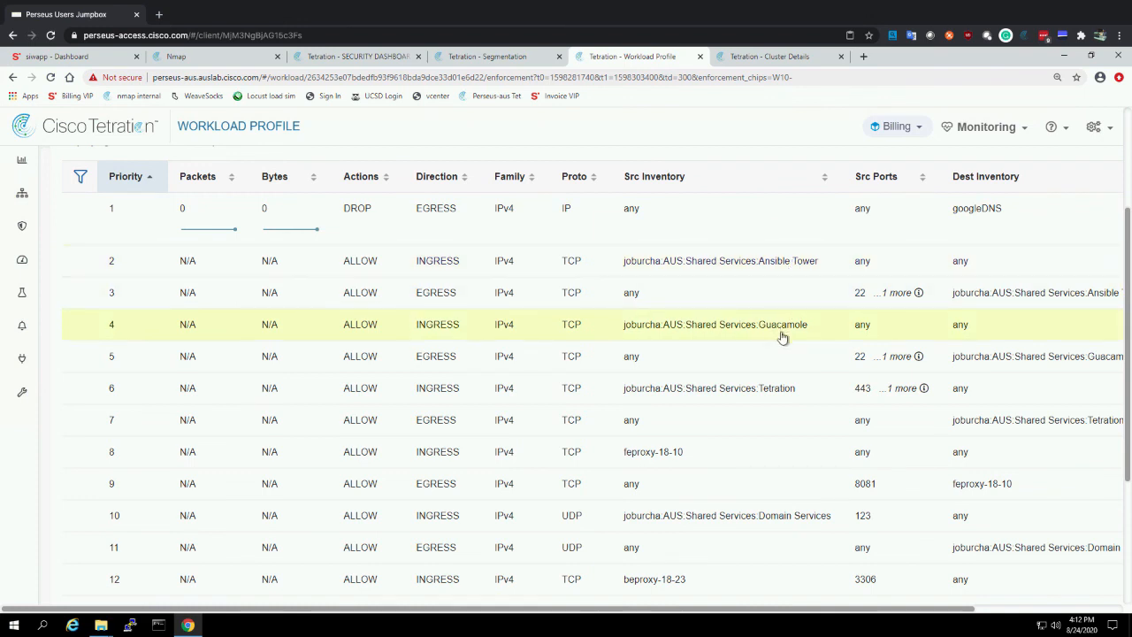
Examine the intent and stats of the priority 12 and 13 ALLOW policies involving beproxy-18-23, collapsing each one
scroll(717, 508, "down", 1)
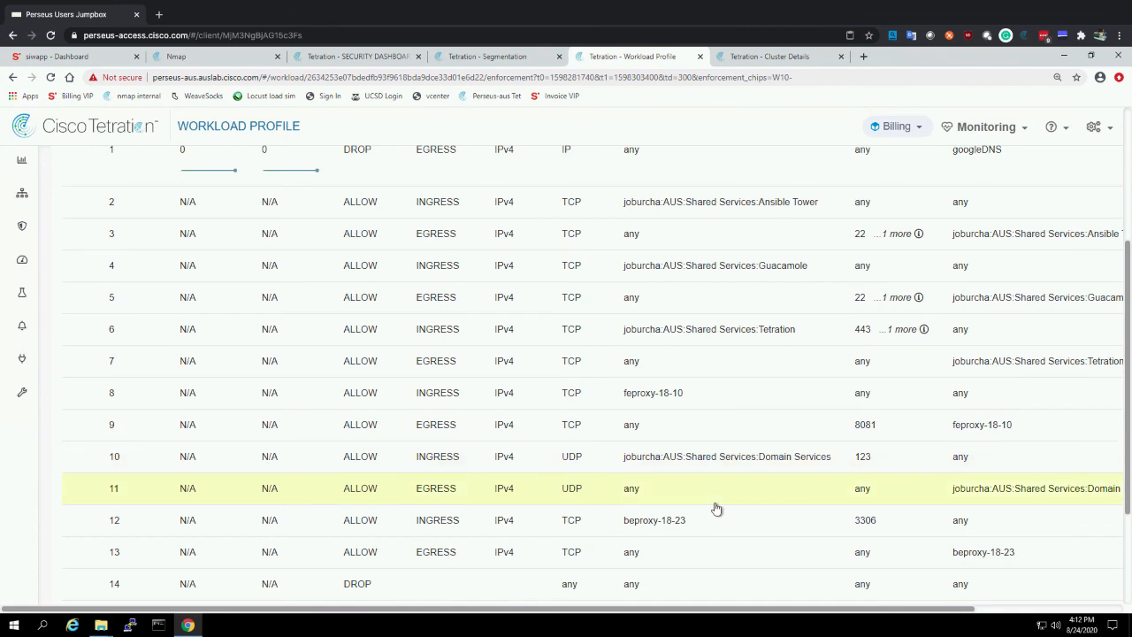
left_click(716, 525)
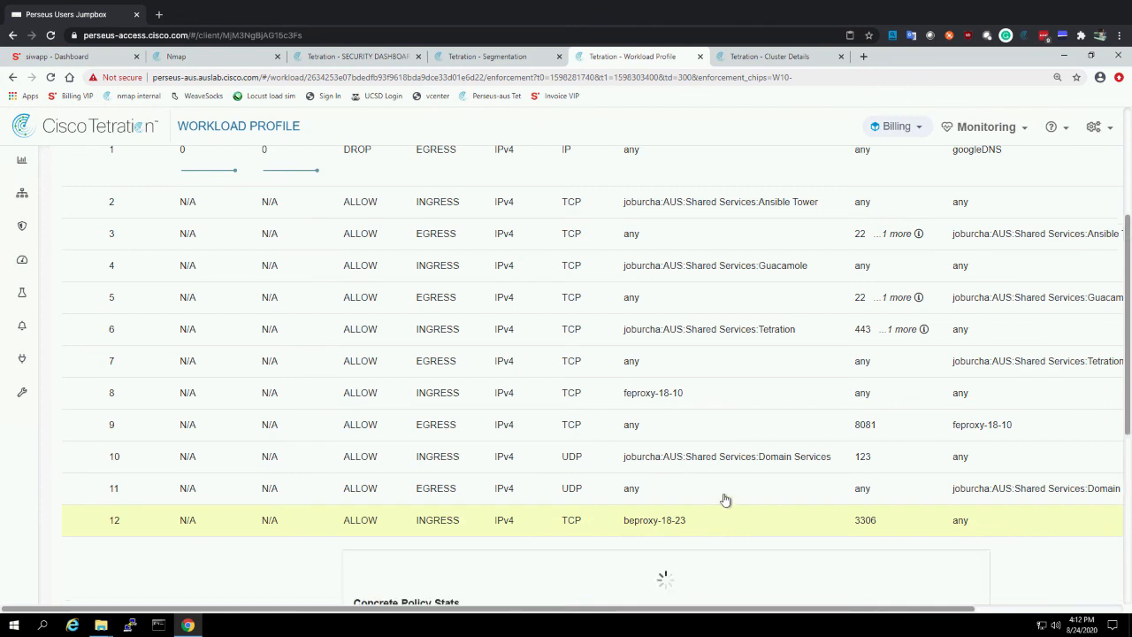
scroll(728, 488, "down", 1)
scroll(729, 486, "down", 3)
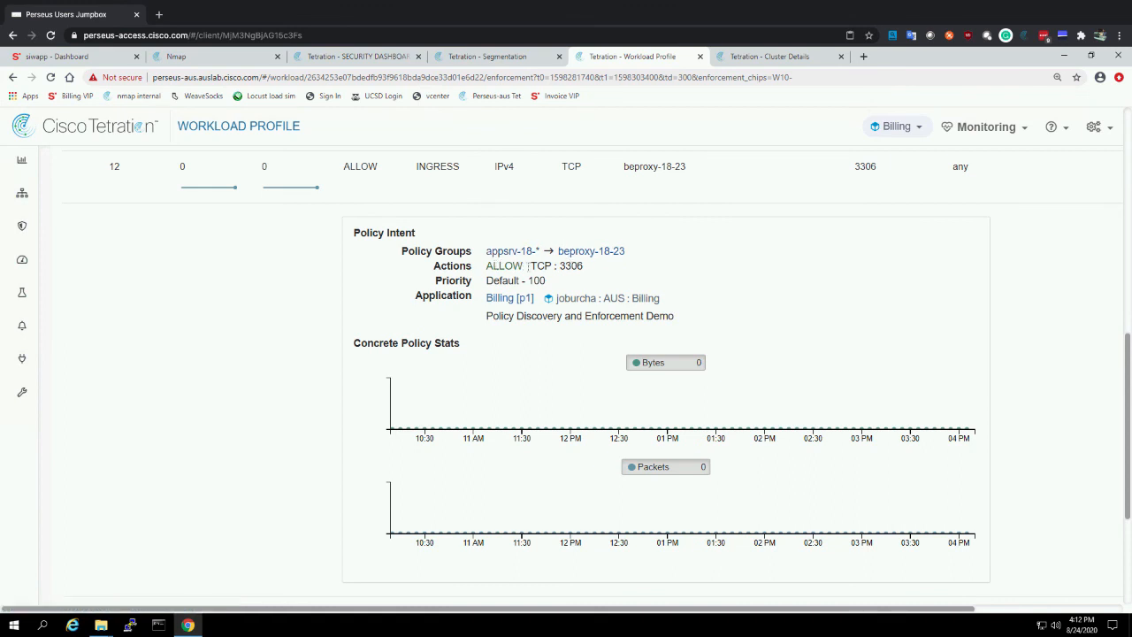
left_click_drag(536, 266, 551, 266)
left_click(598, 166)
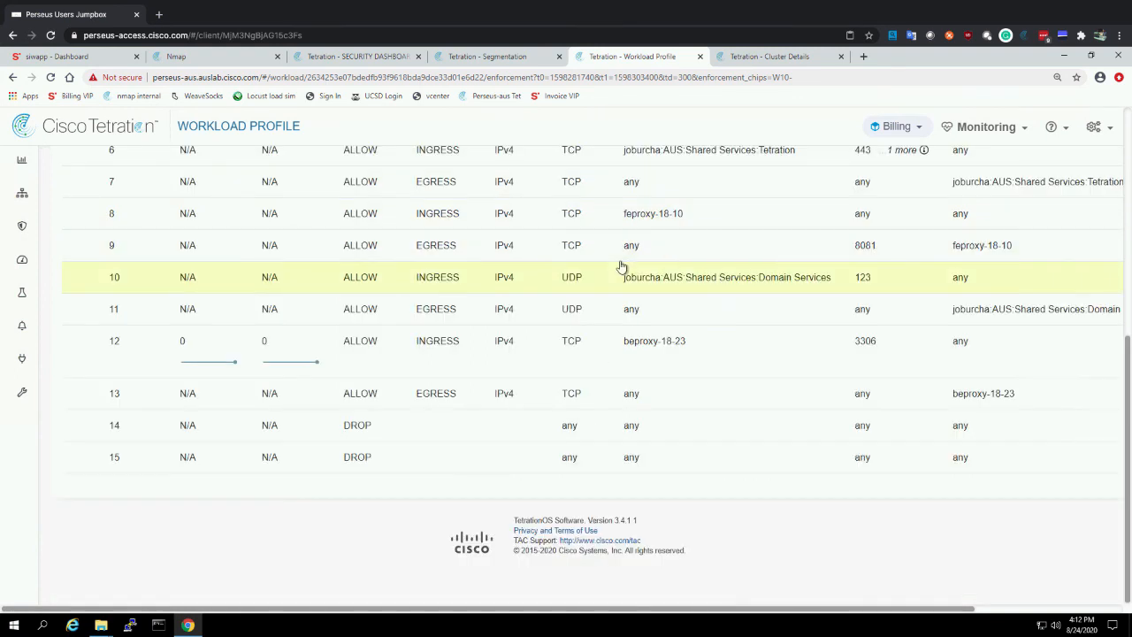
left_click(608, 392)
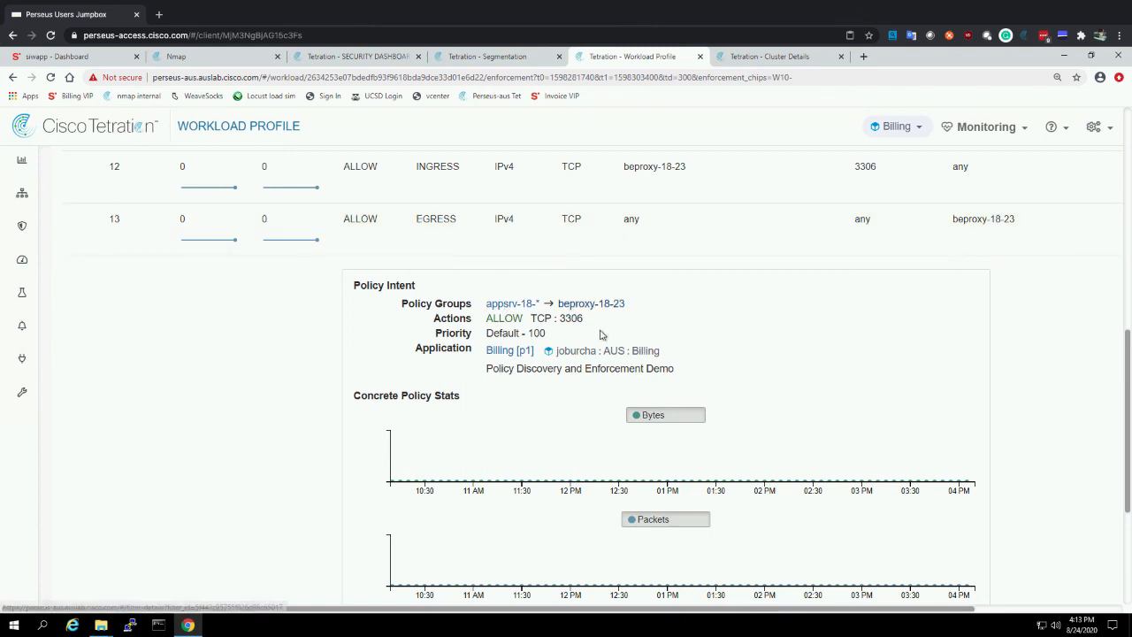
left_click(748, 237)
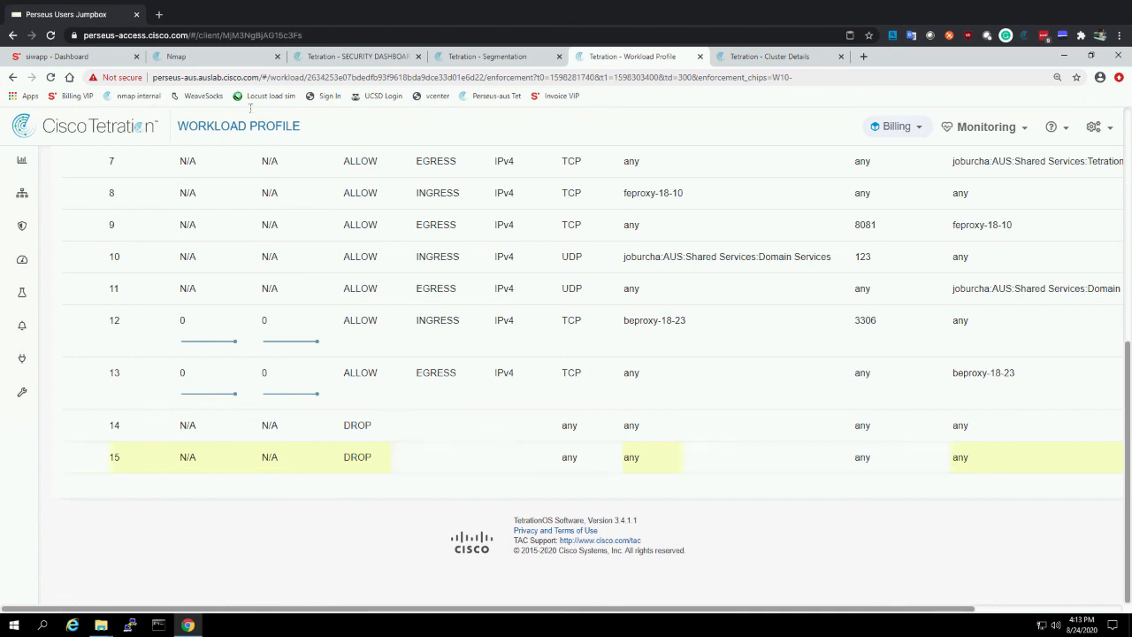
Switch to the NMAP Scanner and rerun the Quick scan plus profile against the Billing scope
left_click(211, 59)
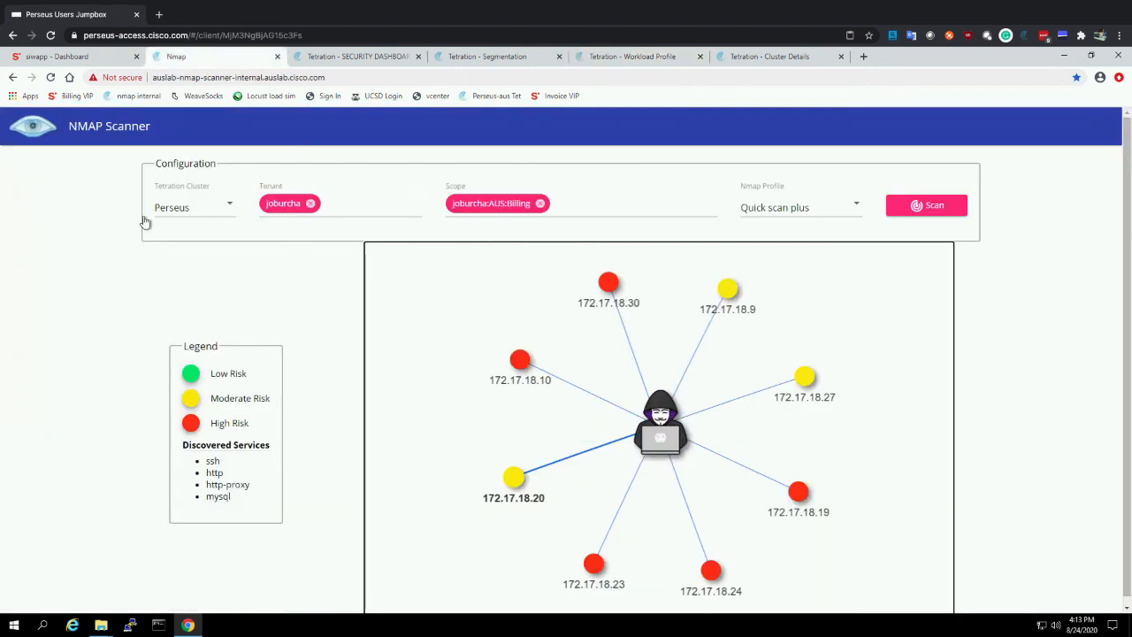
left_click(938, 207)
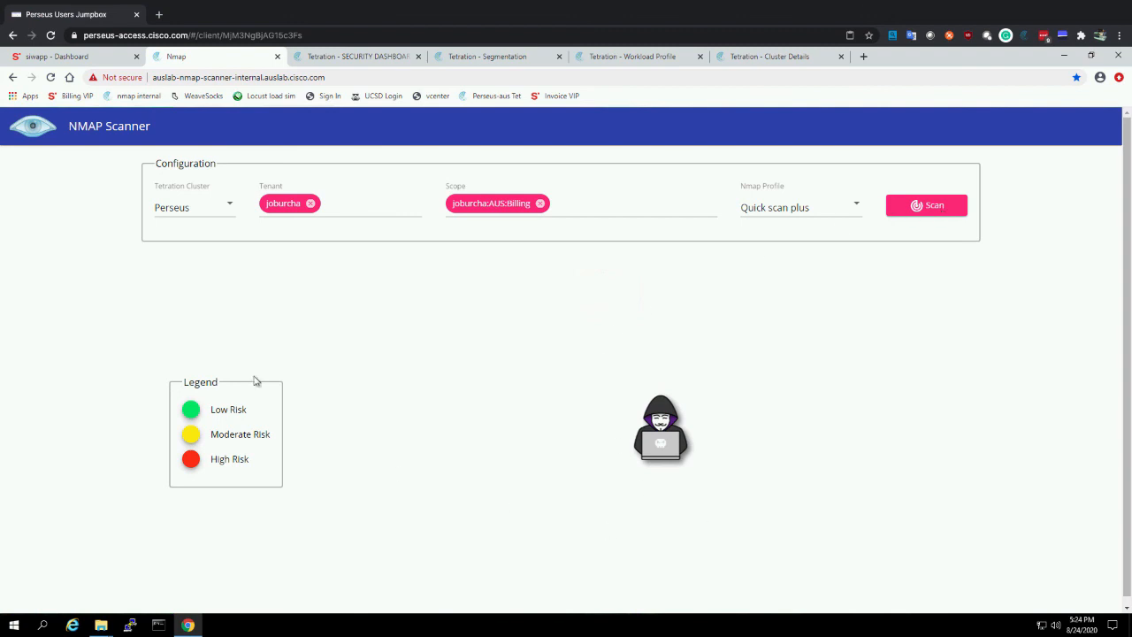
Switch to the siwapp invoice system and sign in with the username siwapp and the account password
left_click(64, 59)
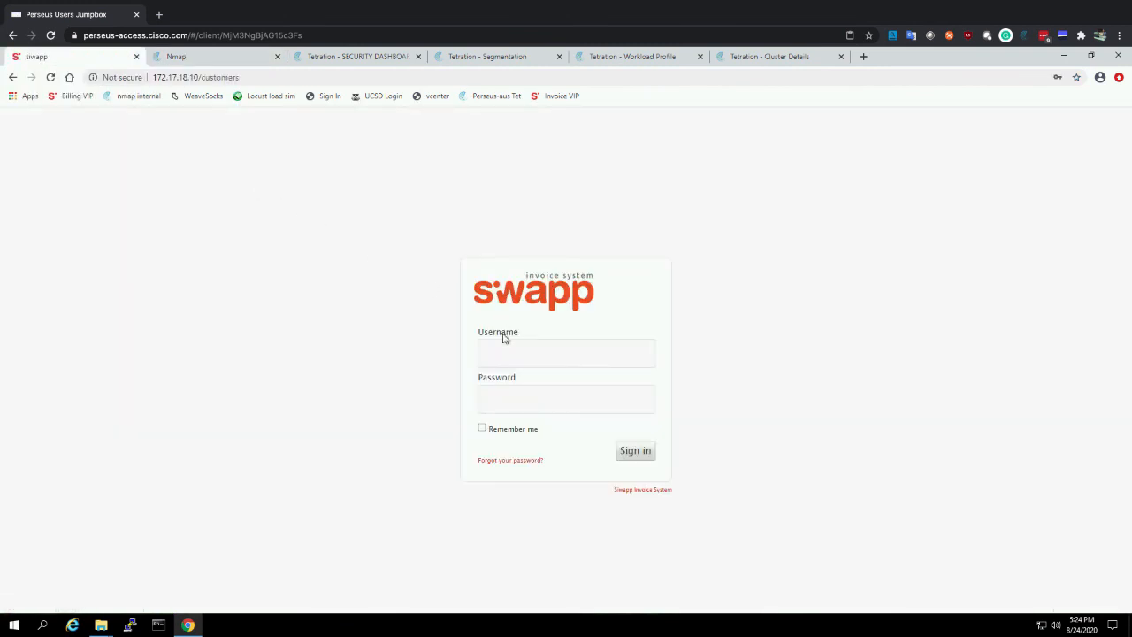
left_click(506, 348)
left_click(518, 390)
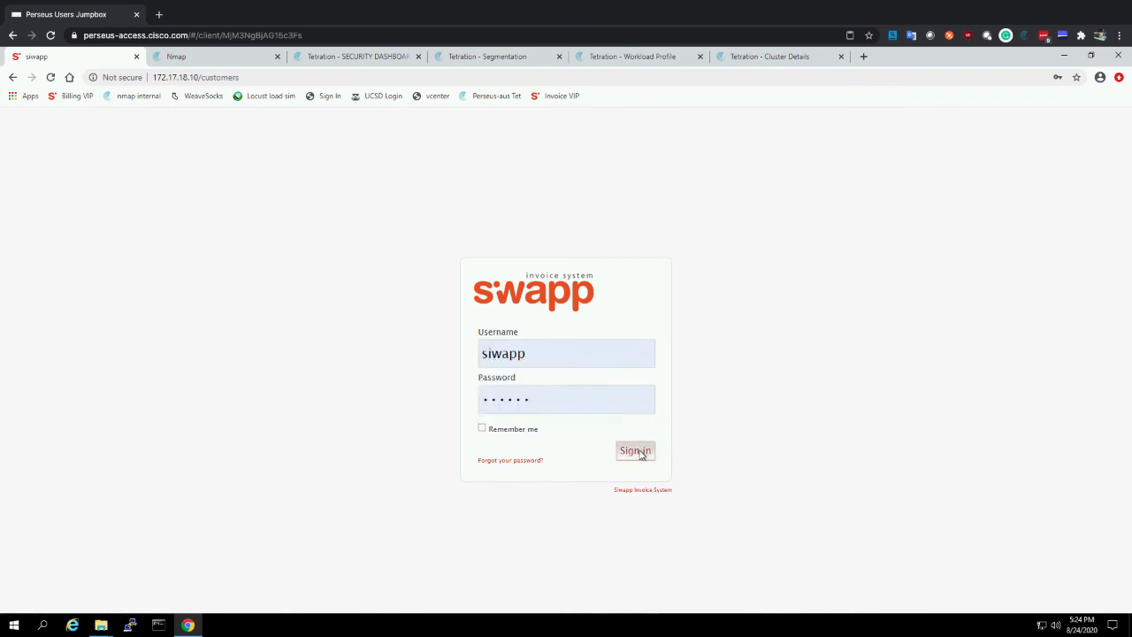
left_click(634, 452)
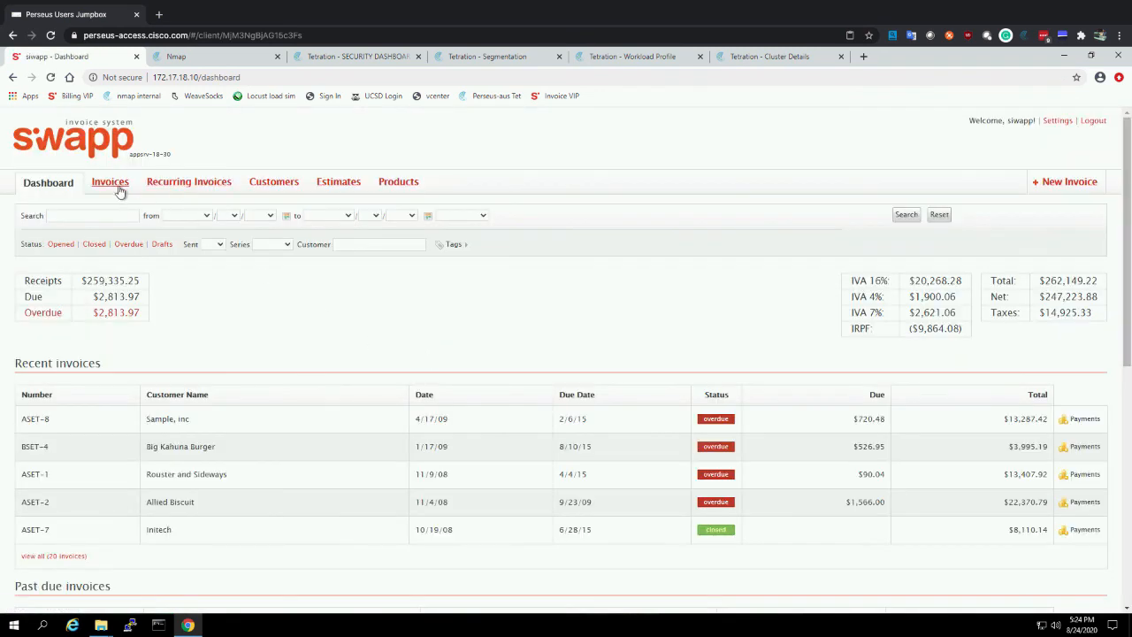
Display the invoice list and open the Big Kahuna Burger invoice
left_click(116, 185)
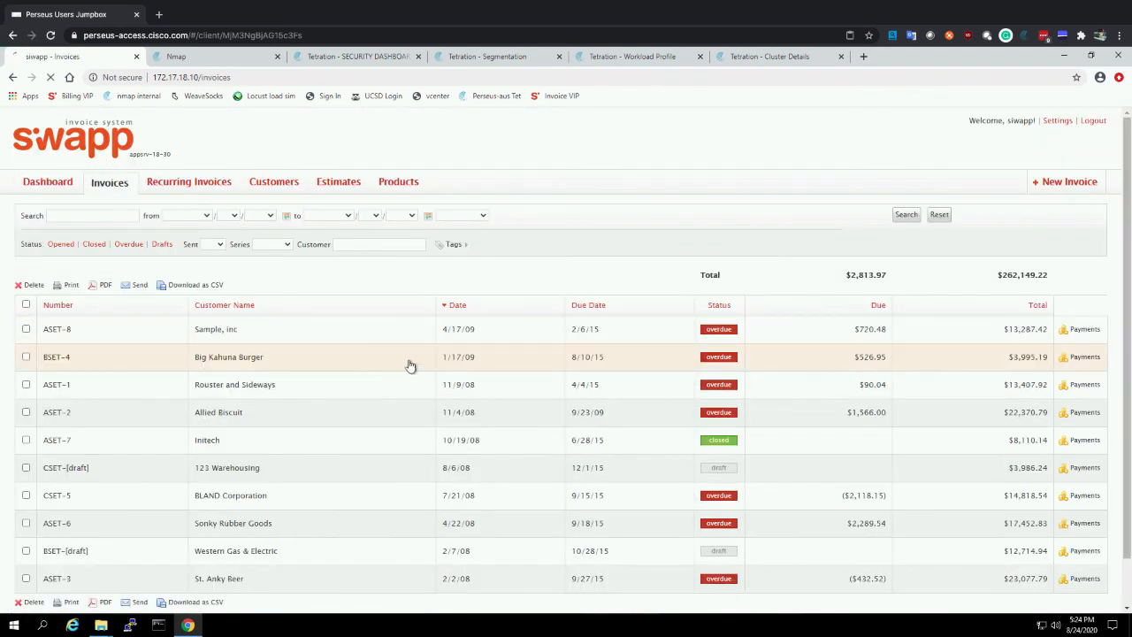
left_click(411, 365)
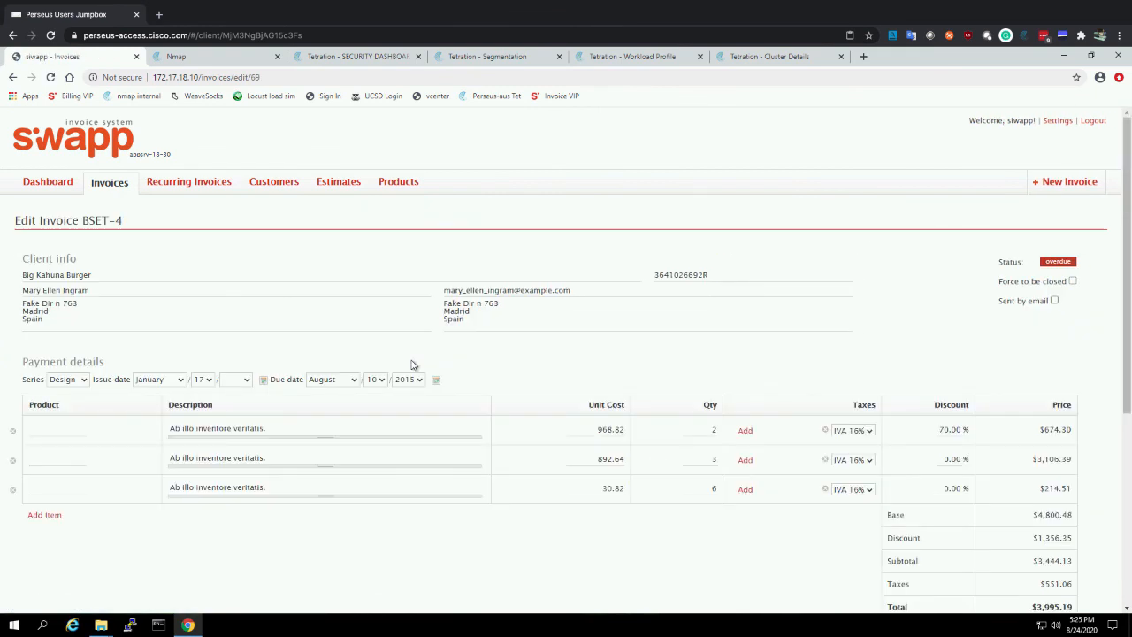